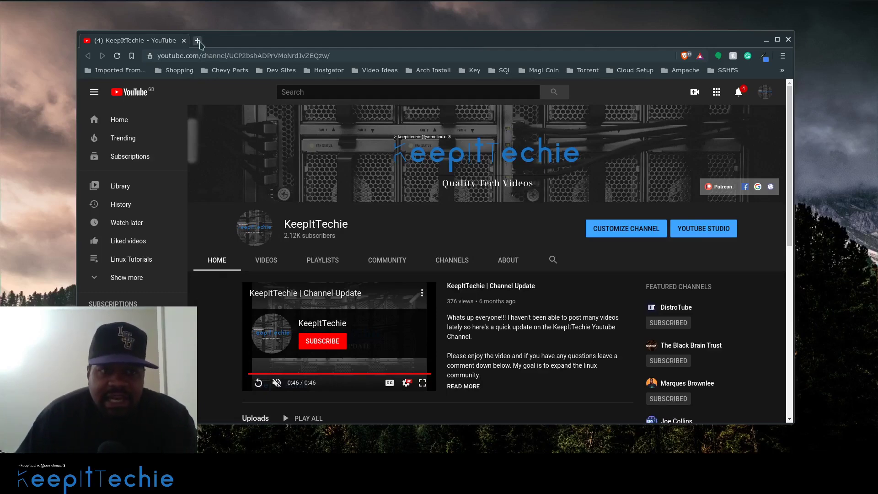
Load archlinux.org in a new tab and go to the AUR site
{"action": "left_click", "coordinate": [197, 40]}
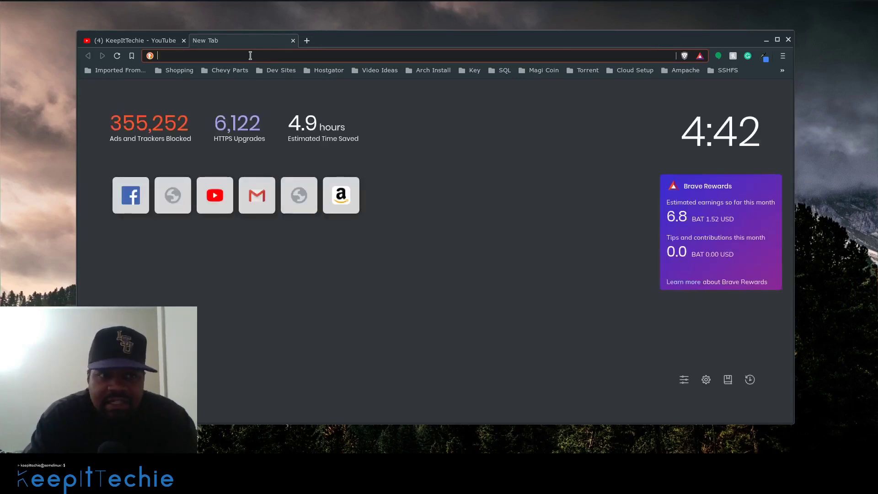
{"action": "type", "text": "archlinux.org"}
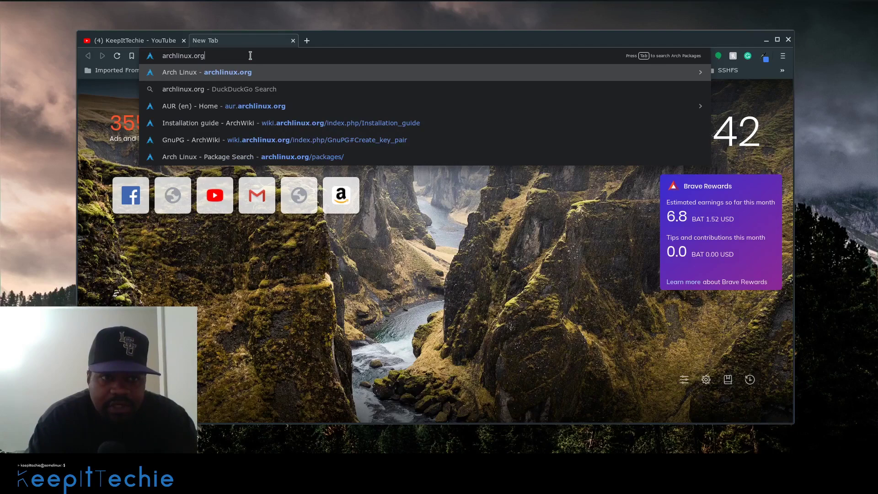
{"action": "key", "text": "Return"}
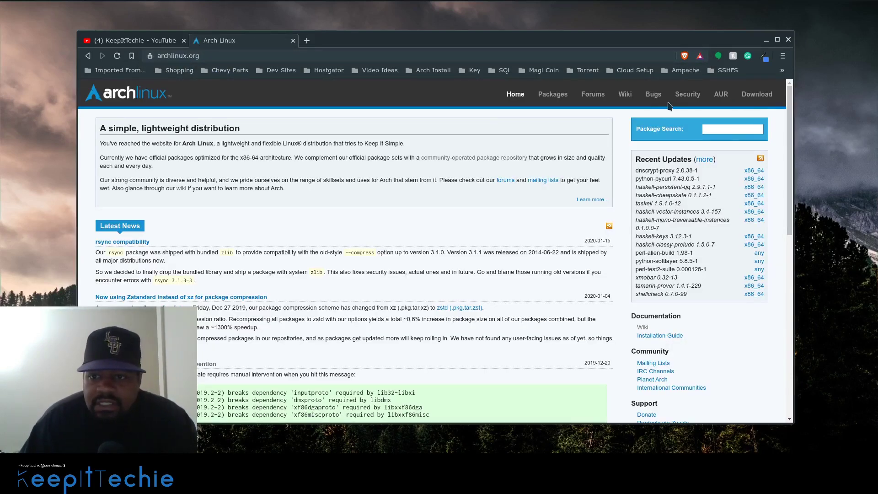
{"action": "left_click", "coordinate": [722, 97]}
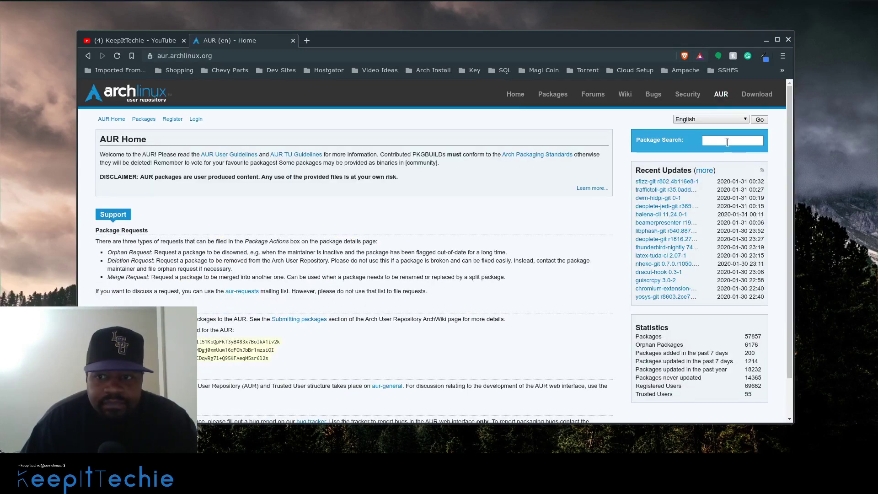
Search the AUR for 'onionshare', open its 2.2-2 details, and open the upstream URL in a background tab
{"action": "left_click", "coordinate": [733, 141]}
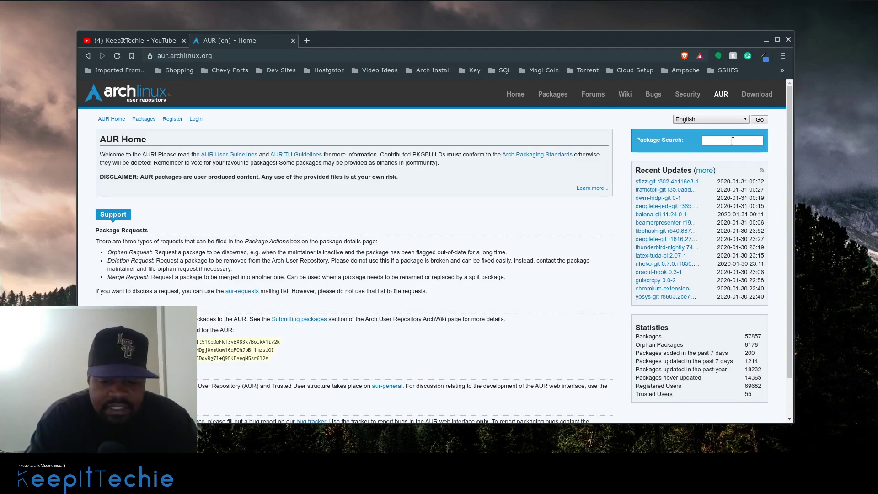
{"action": "type", "text": "onion"}
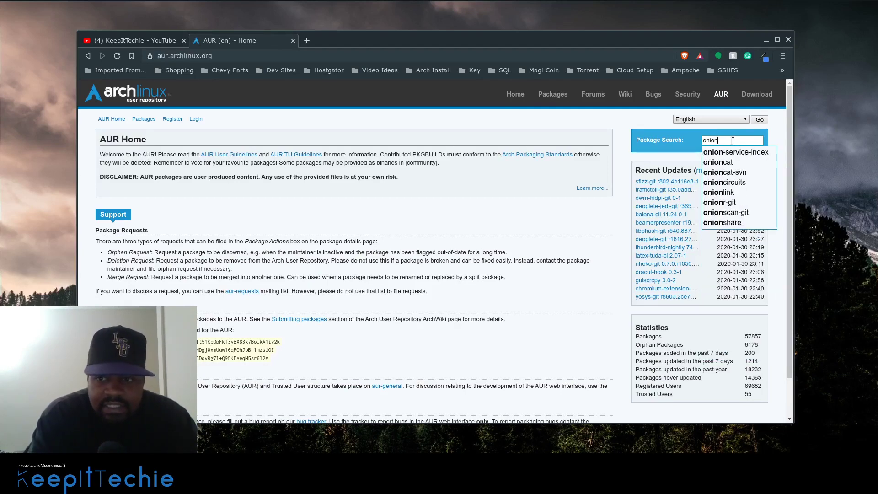
{"action": "type", "text": "share"}
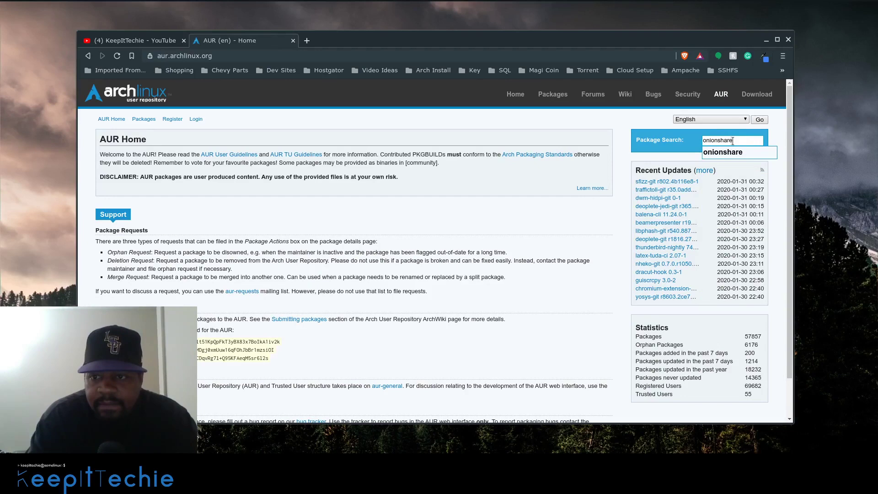
{"action": "key", "text": "Return"}
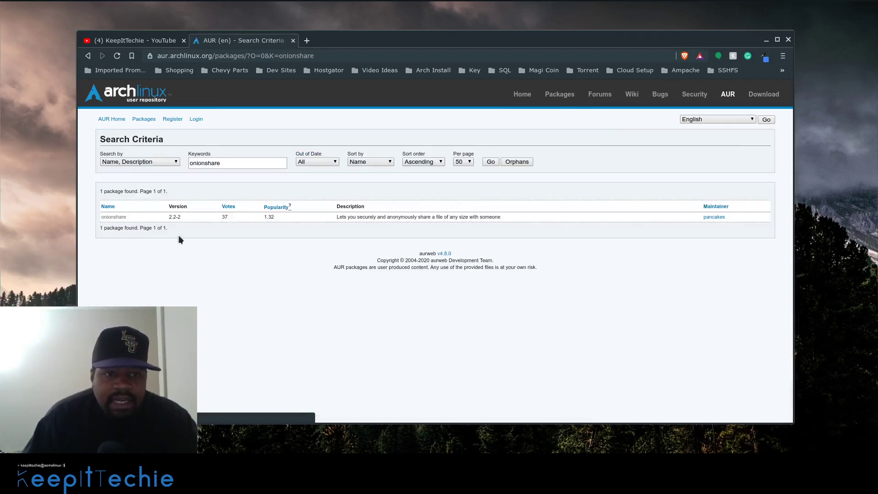
{"action": "left_click", "coordinate": [117, 217]}
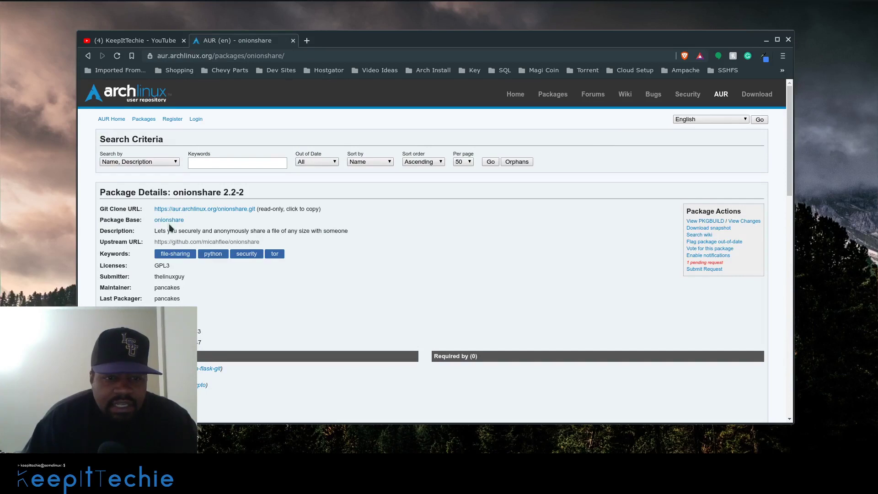
{"action": "middle_click", "coordinate": [194, 242]}
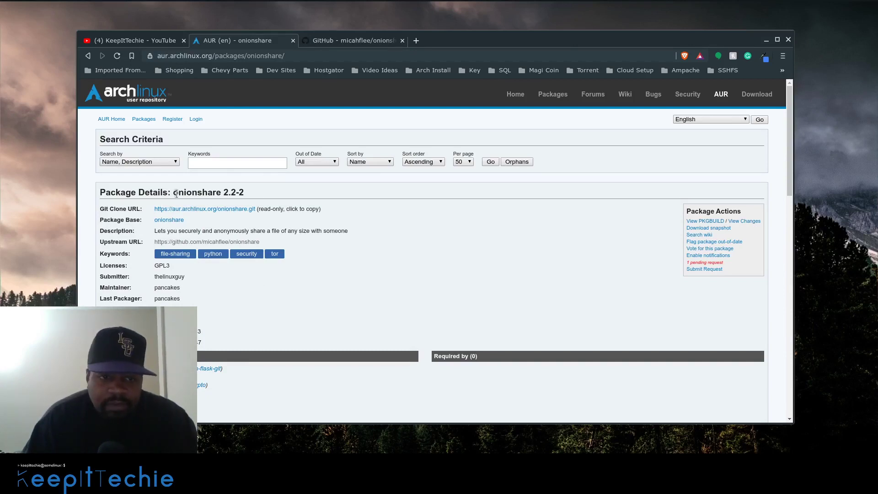
Switch to the micahflee/onionshare GitHub tab and scroll down to its README
{"action": "left_click", "coordinate": [364, 41]}
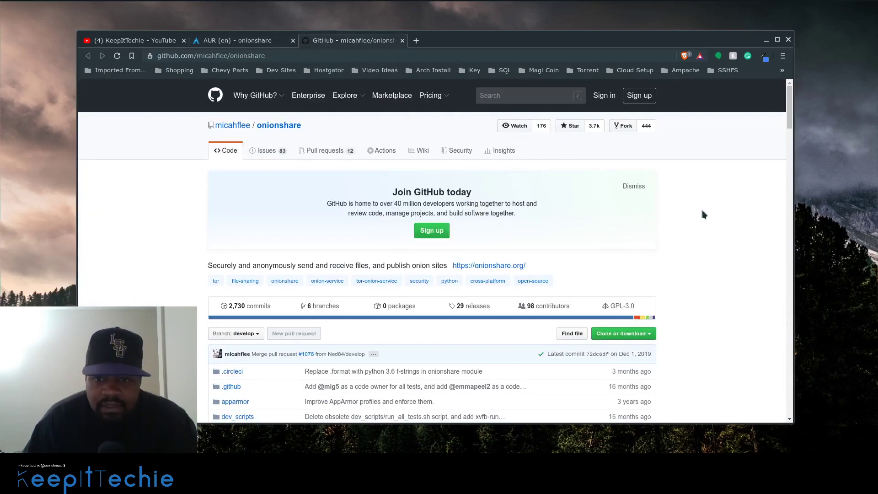
{"action": "scroll", "coordinate": [710, 213], "scroll_direction": "down", "scroll_amount": 3}
{"action": "scroll", "coordinate": [709, 211], "scroll_direction": "down", "scroll_amount": 2}
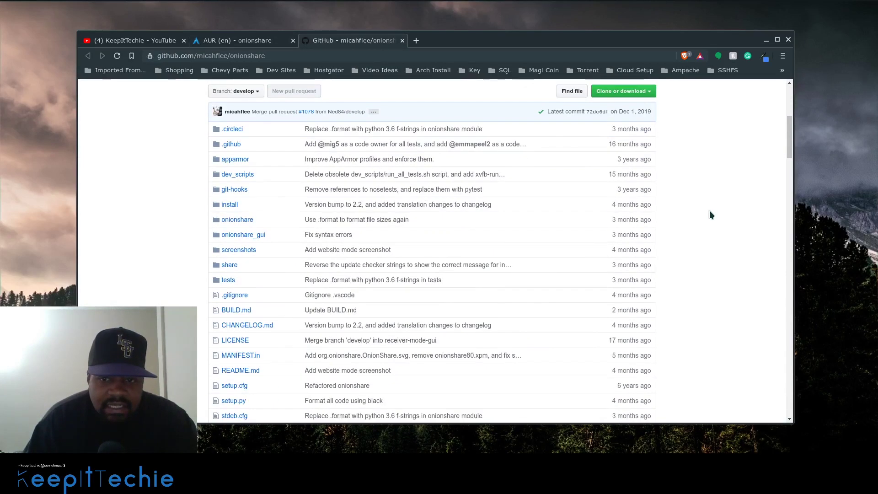
{"action": "scroll", "coordinate": [695, 205], "scroll_direction": "up", "scroll_amount": 3}
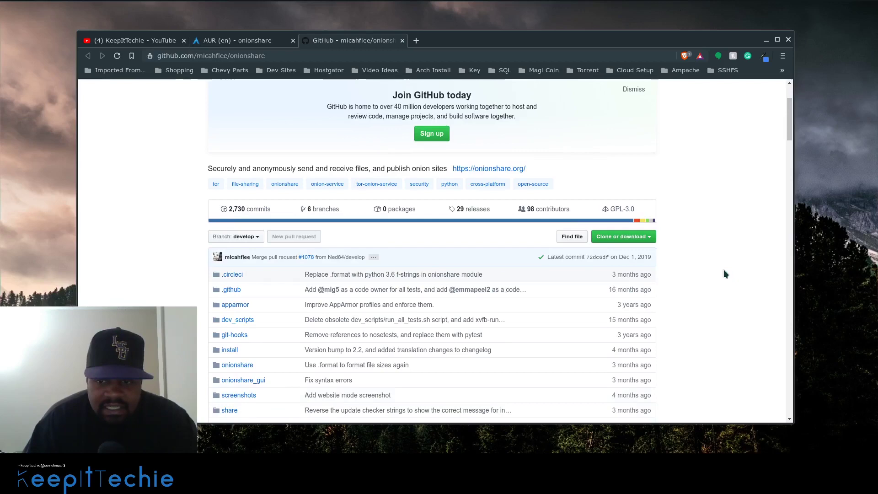
{"action": "scroll", "coordinate": [716, 268], "scroll_direction": "down", "scroll_amount": 6}
{"action": "scroll", "coordinate": [716, 268], "scroll_direction": "down", "scroll_amount": 4}
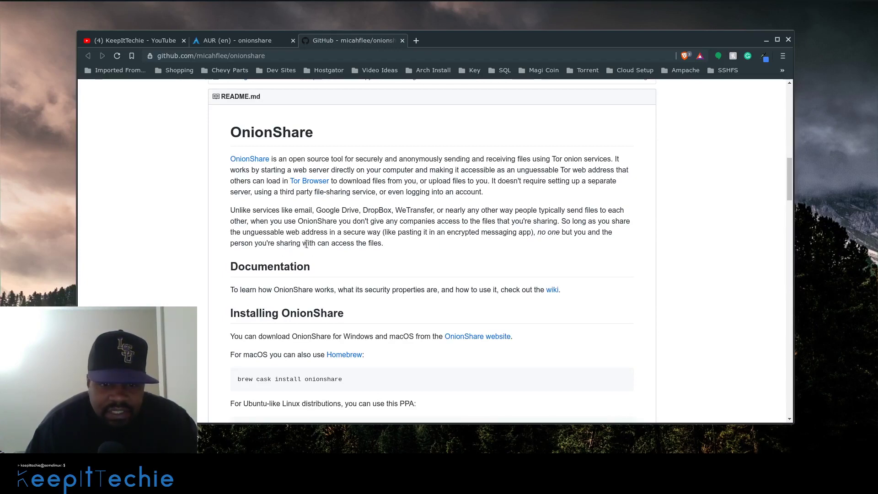
Open the README's Documentation 'wiki' link in a background tab
{"action": "scroll", "coordinate": [306, 240], "scroll_direction": "down", "scroll_amount": 2}
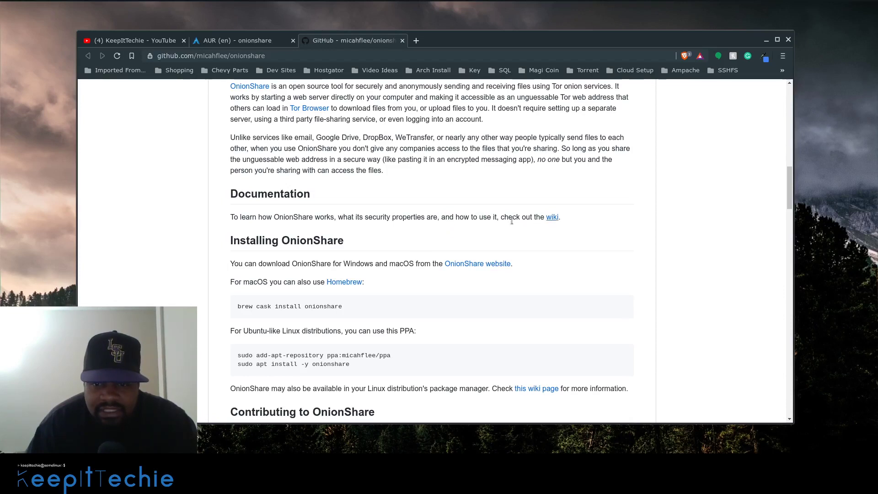
{"action": "middle_click", "coordinate": [554, 218]}
{"action": "scroll", "coordinate": [226, 238], "scroll_direction": "down", "scroll_amount": 4}
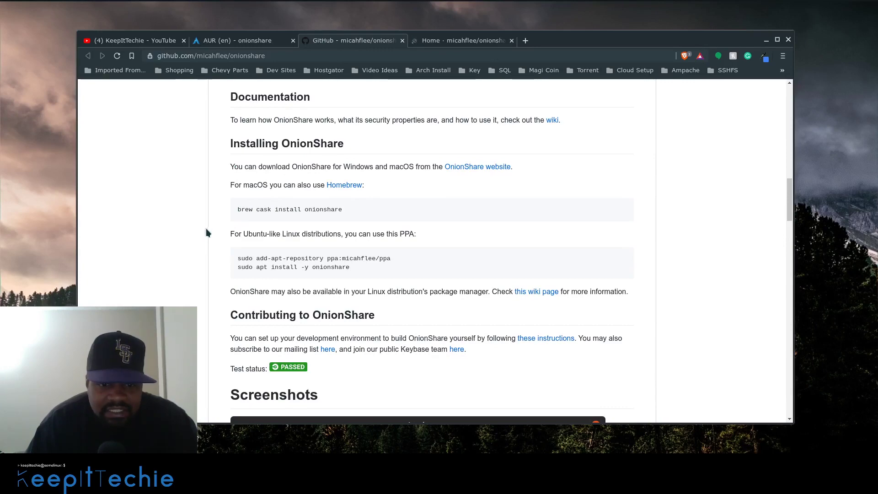
{"action": "scroll", "coordinate": [204, 231], "scroll_direction": "down", "scroll_amount": 6}
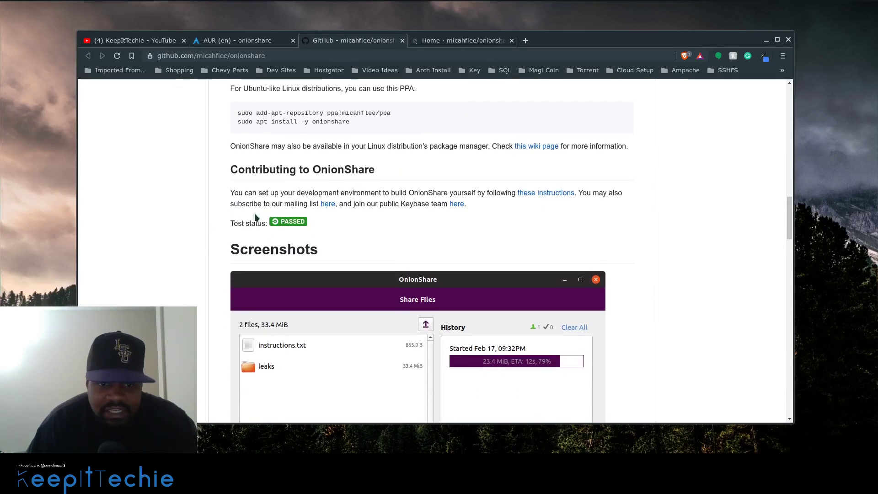
{"action": "scroll", "coordinate": [221, 235], "scroll_direction": "down", "scroll_amount": 1}
{"action": "scroll", "coordinate": [221, 235], "scroll_direction": "down", "scroll_amount": 5}
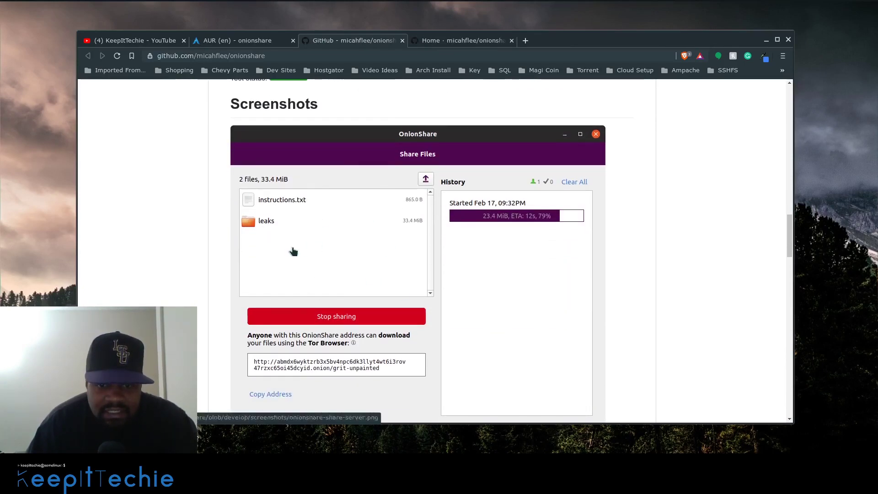
{"action": "scroll", "coordinate": [289, 249], "scroll_direction": "down", "scroll_amount": 12}
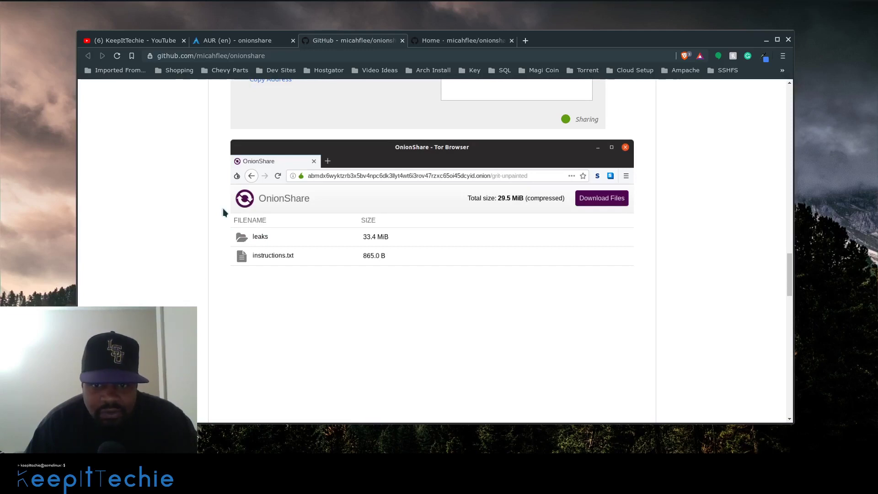
{"action": "scroll", "coordinate": [224, 206], "scroll_direction": "down", "scroll_amount": 3}
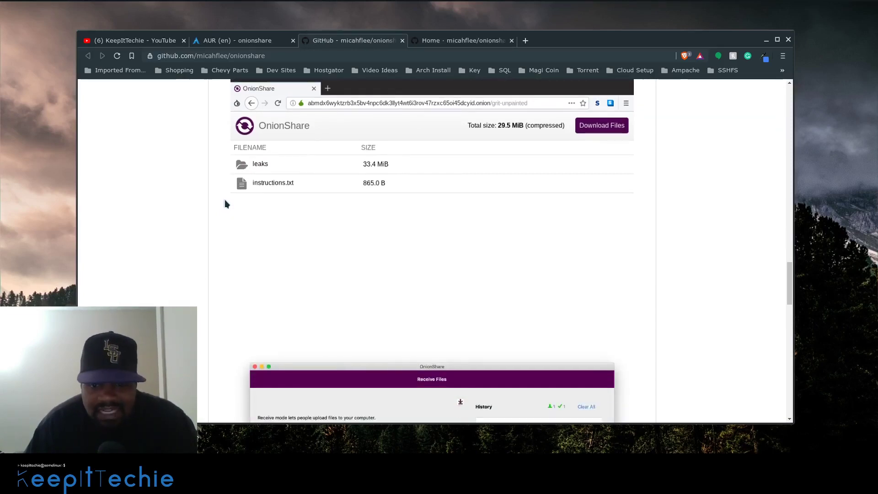
{"action": "scroll", "coordinate": [224, 200], "scroll_direction": "down", "scroll_amount": 3}
{"action": "scroll", "coordinate": [223, 198], "scroll_direction": "down", "scroll_amount": 1}
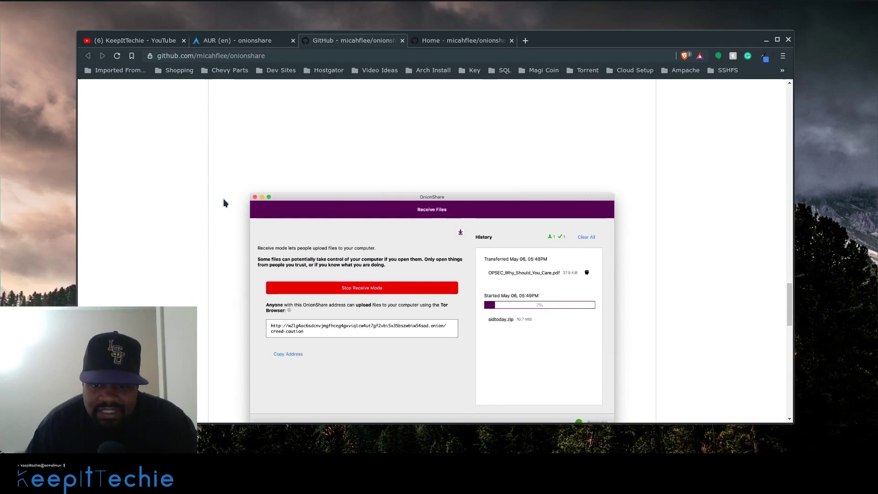
{"action": "scroll", "coordinate": [223, 198], "scroll_direction": "down", "scroll_amount": 3}
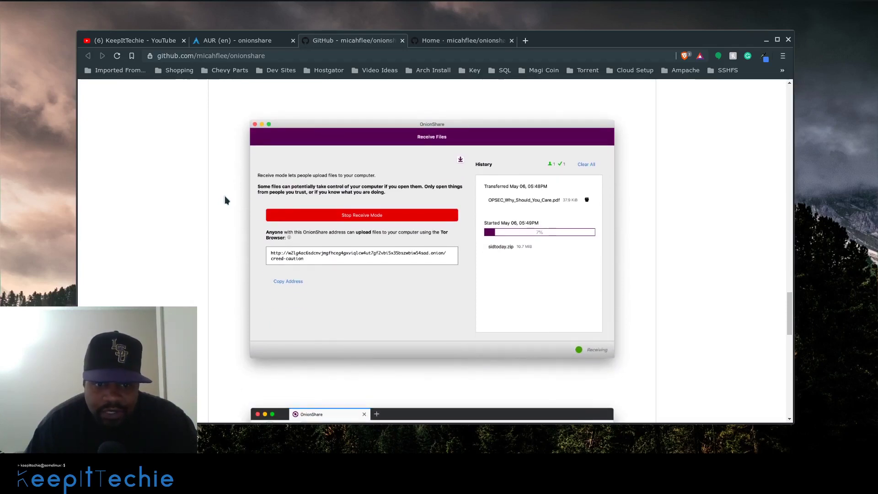
{"action": "scroll", "coordinate": [224, 200], "scroll_direction": "down", "scroll_amount": 8}
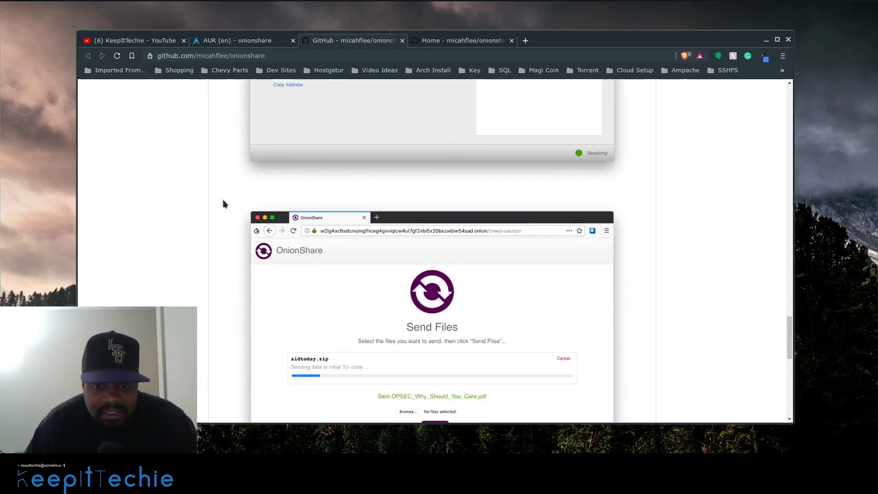
{"action": "scroll", "coordinate": [224, 201], "scroll_direction": "down", "scroll_amount": 2}
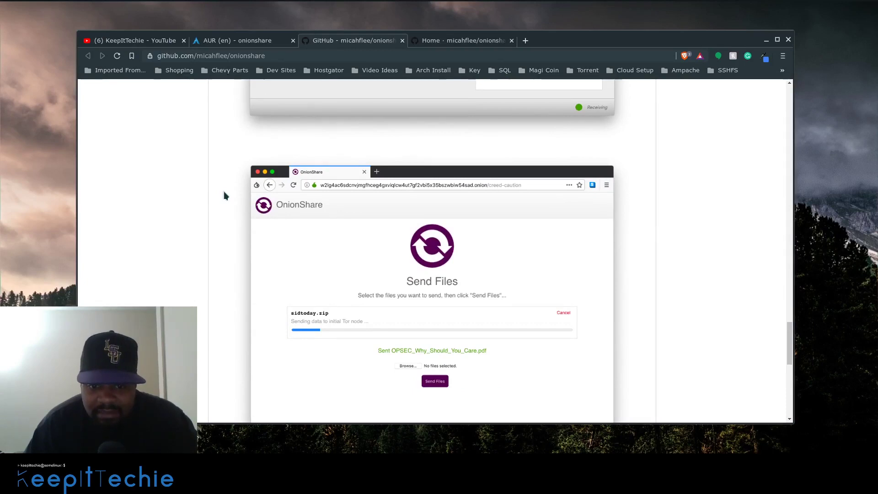
{"action": "scroll", "coordinate": [223, 192], "scroll_direction": "down", "scroll_amount": 18}
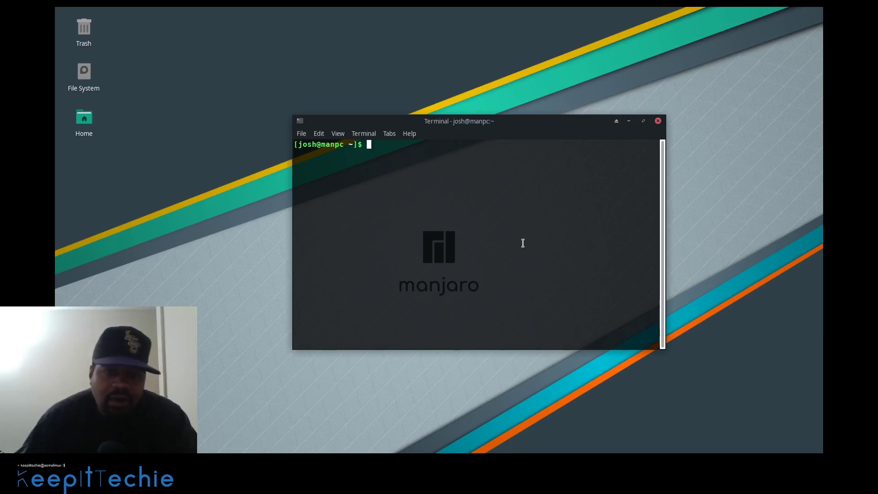
Enlarge the terminal text with View > Zoom In and drag the window up and left
{"action": "left_click", "coordinate": [339, 134]}
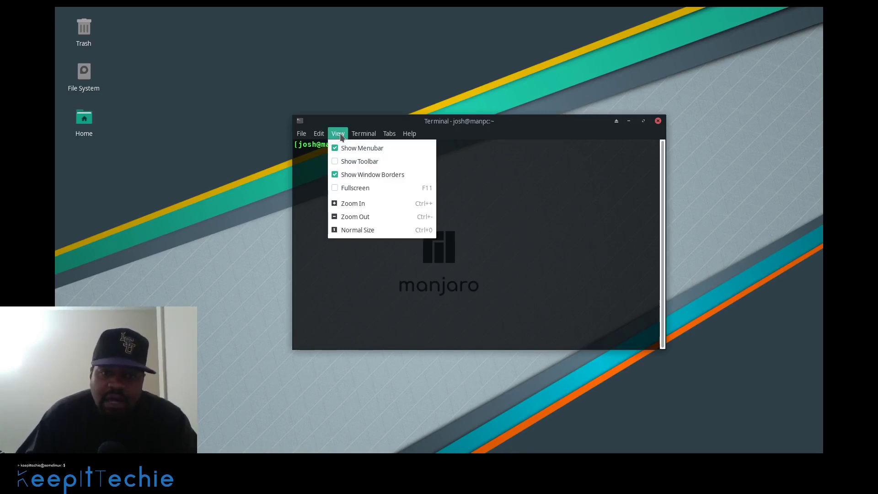
{"action": "left_click", "coordinate": [353, 206]}
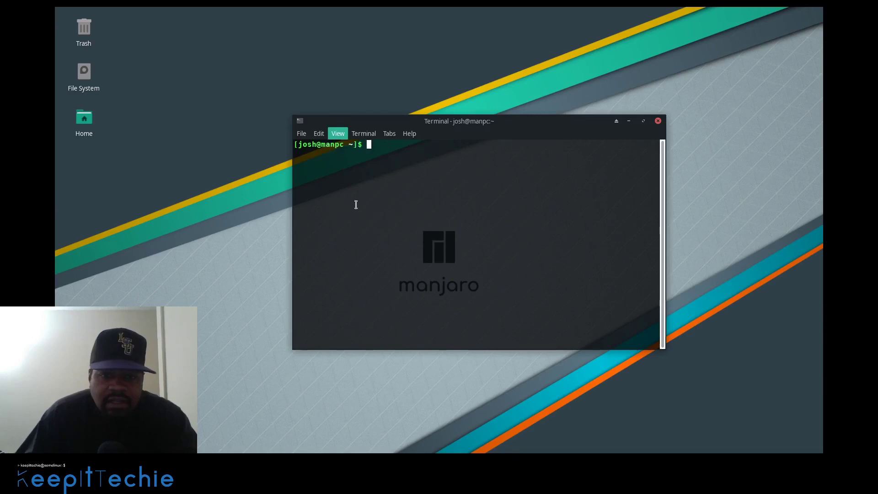
{"action": "left_click", "coordinate": [338, 133]}
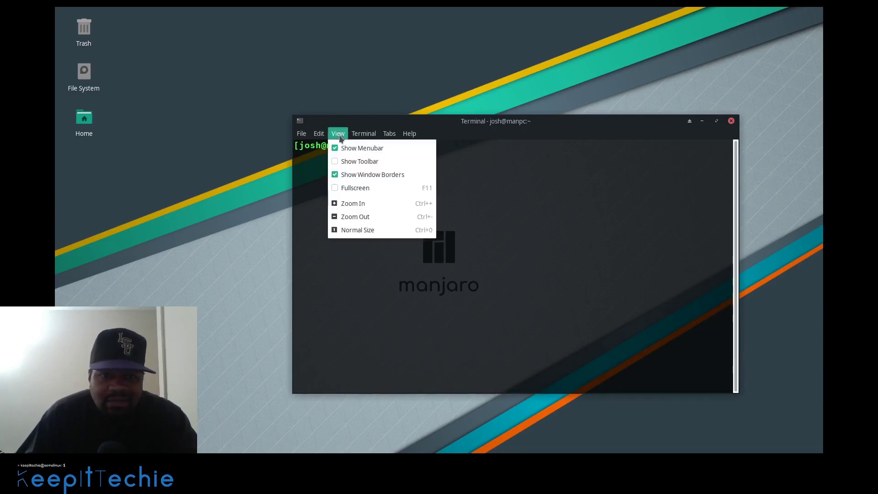
{"action": "left_click", "coordinate": [361, 203]}
{"action": "left_click_drag", "start_coordinate": [606, 122], "coordinate": [532, 64]}
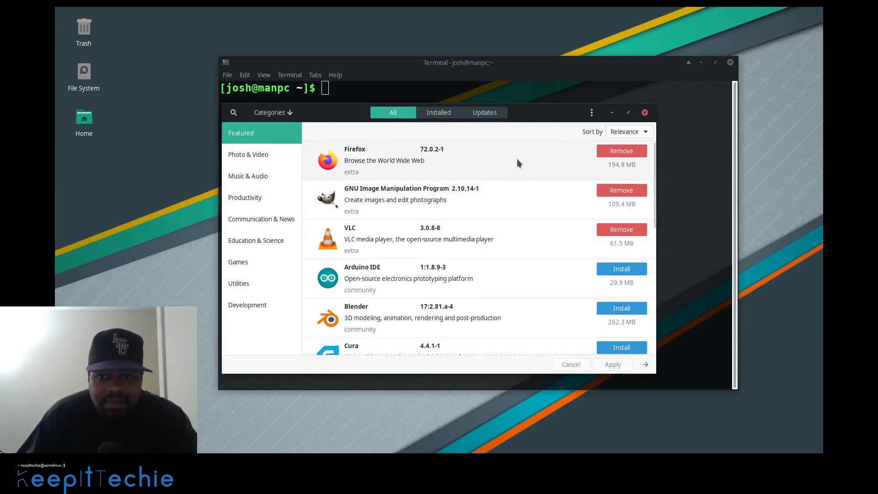
{"action": "left_click", "coordinate": [591, 116]}
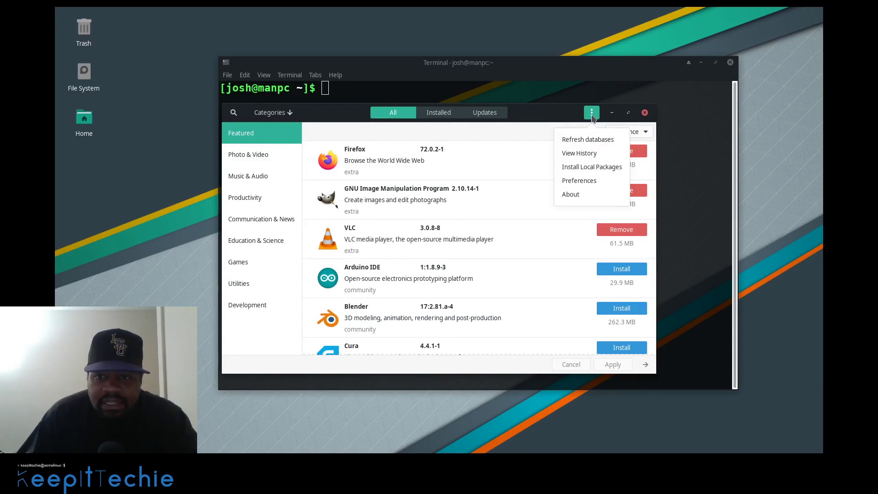
{"action": "left_click", "coordinate": [582, 178]}
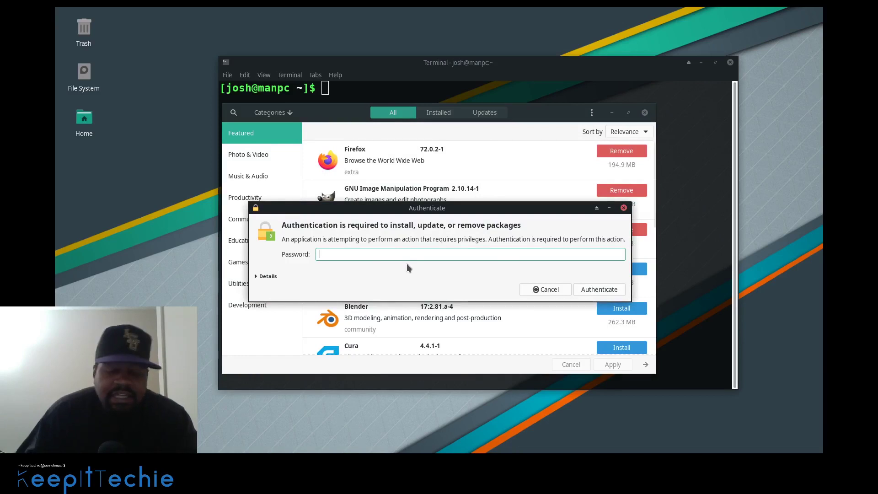
{"action": "type", "text": "********"}
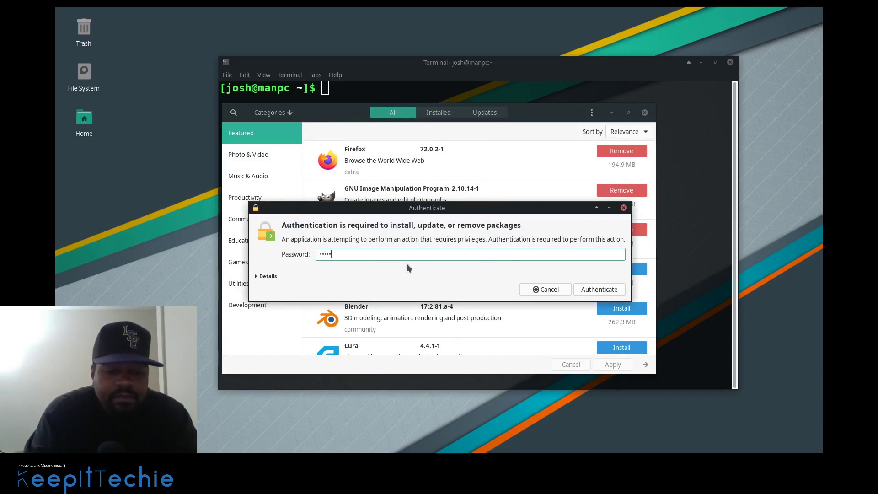
{"action": "key", "text": "Return"}
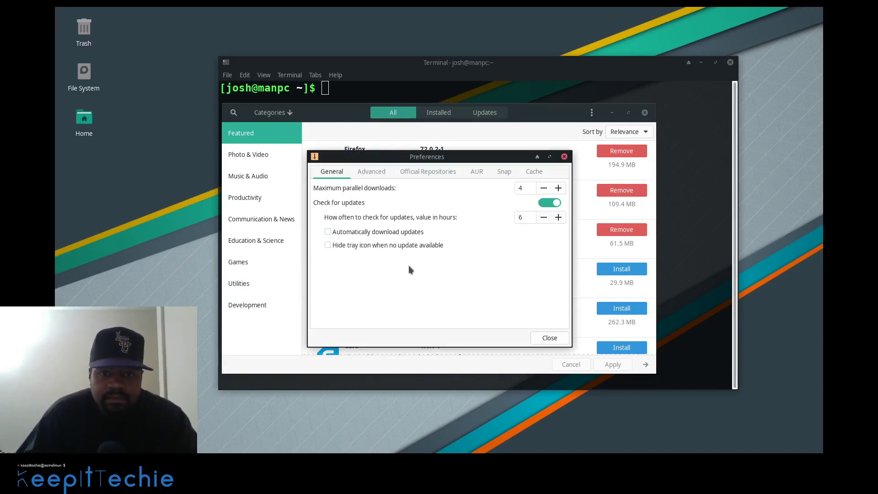
{"action": "left_click", "coordinate": [476, 171]}
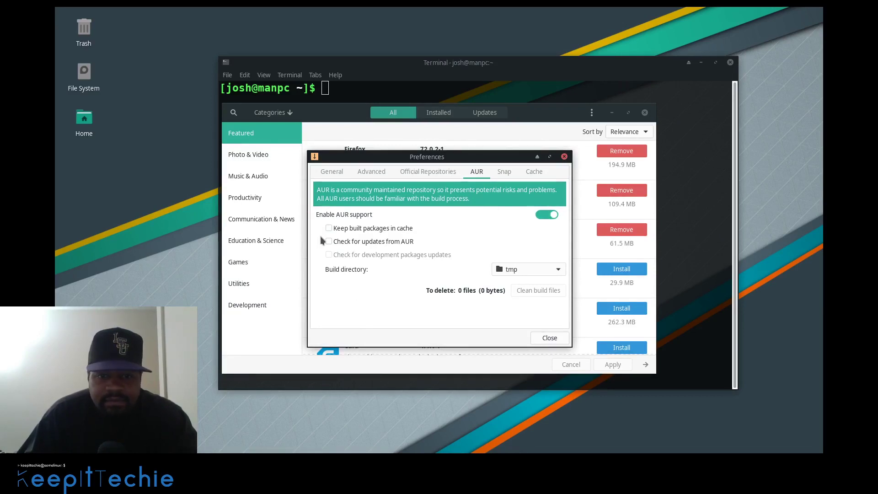
{"action": "left_click", "coordinate": [548, 337]}
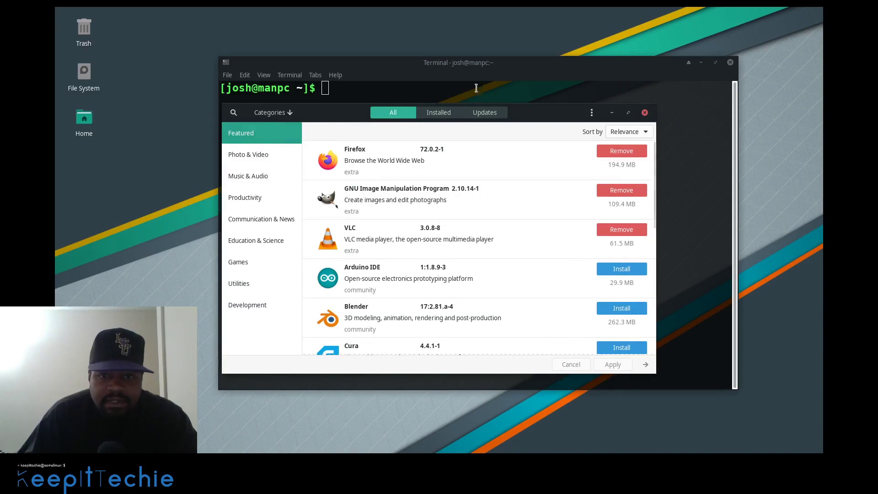
Search Pamac for onionshare, see the community 2.2-3 and AUR 2.2-2 packages, then close Pamac
{"action": "left_click", "coordinate": [233, 113]}
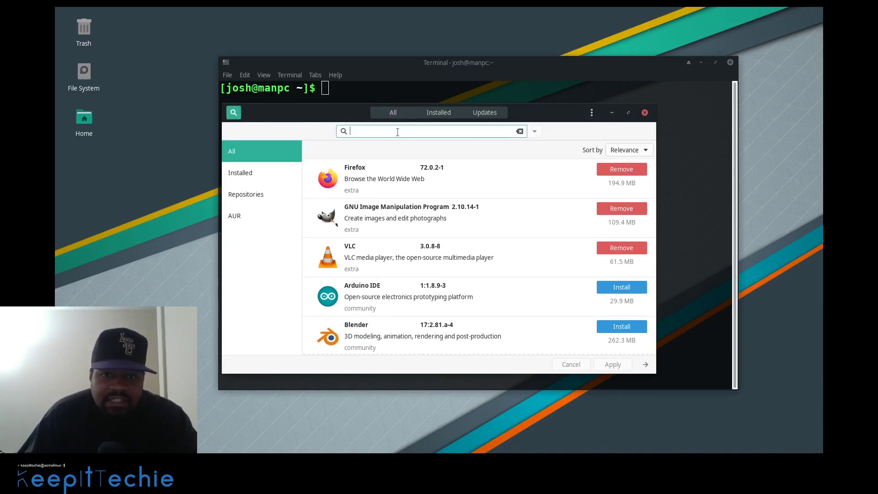
{"action": "type", "text": "onion"}
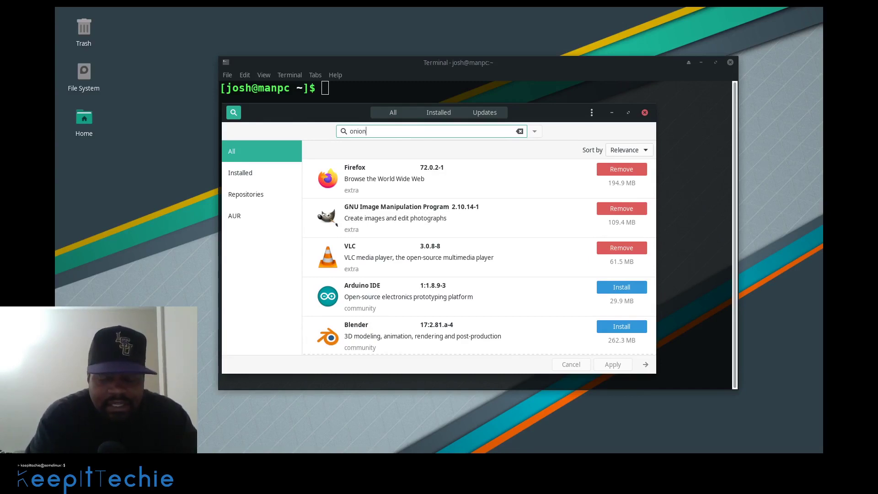
{"action": "type", "text": "share"}
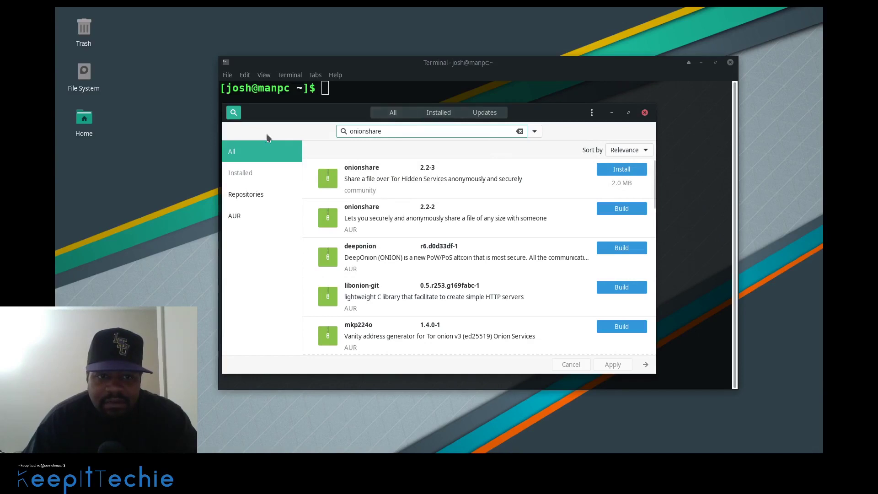
{"action": "left_click", "coordinate": [644, 113]}
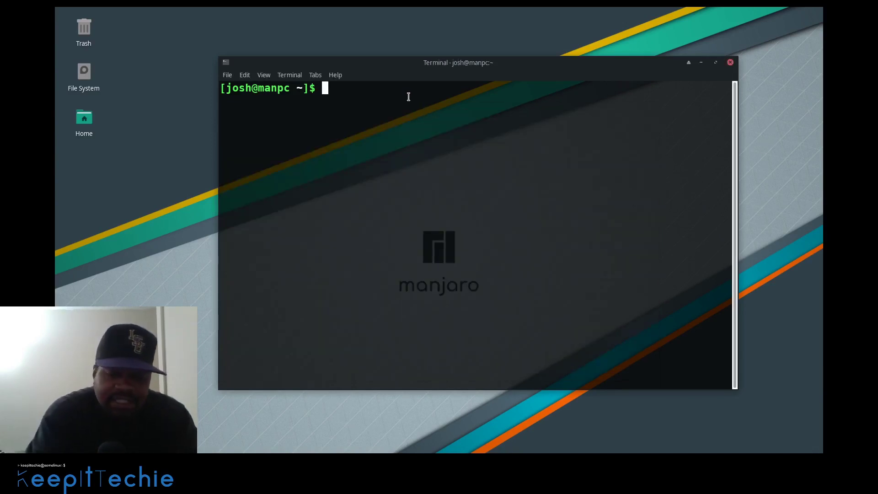
Run 'sudo pacman -S onionshare', then cancel it at the password prompt
{"action": "type", "text": "sudo "}
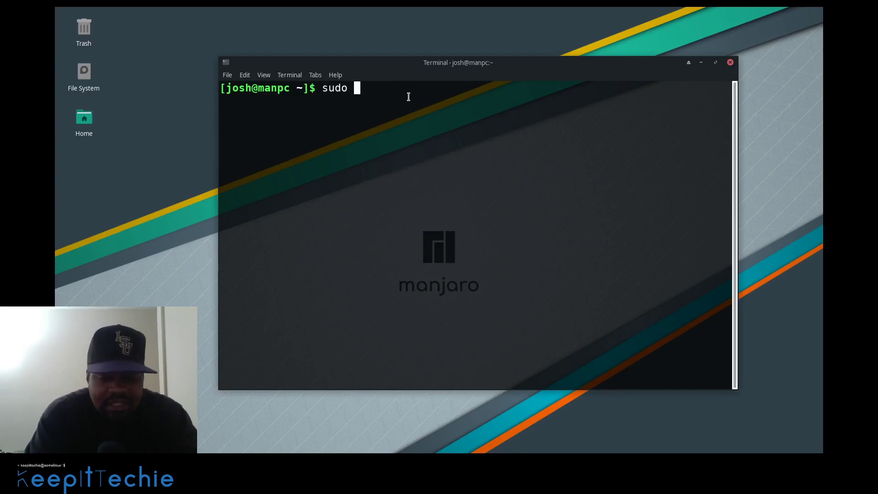
{"action": "type", "text": "pacman "}
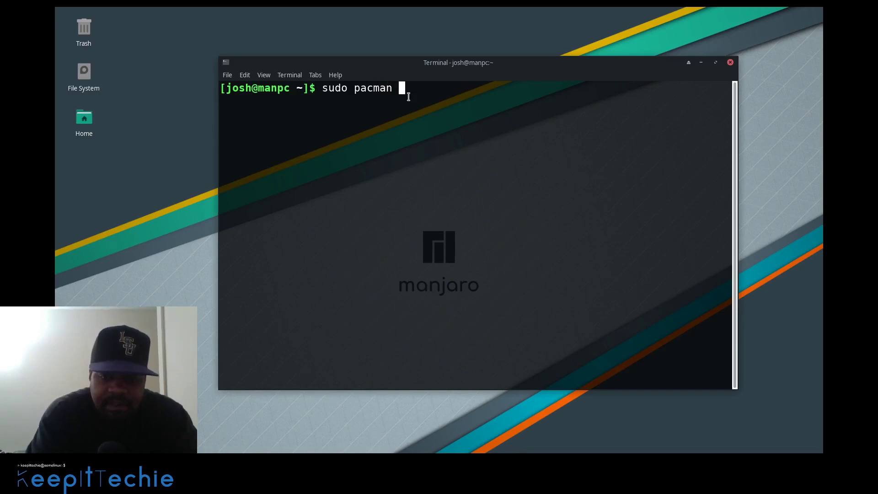
{"action": "type", "text": "-S"}
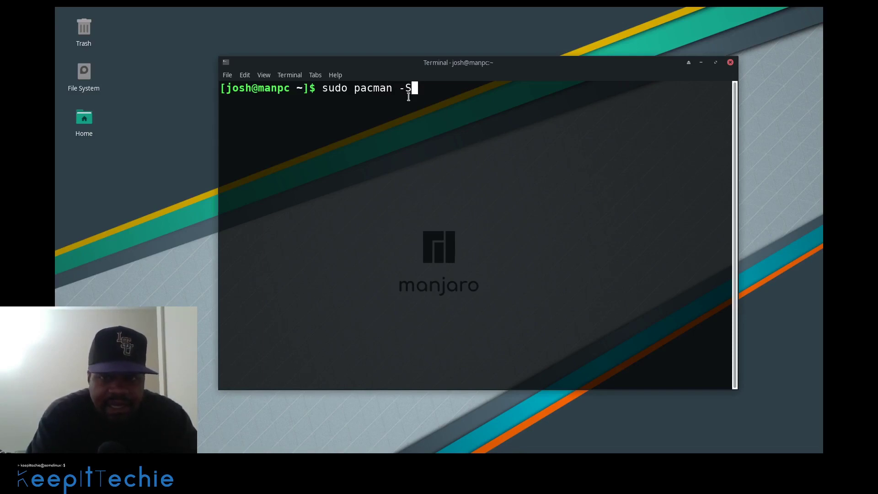
{"action": "type", "text": " onion"}
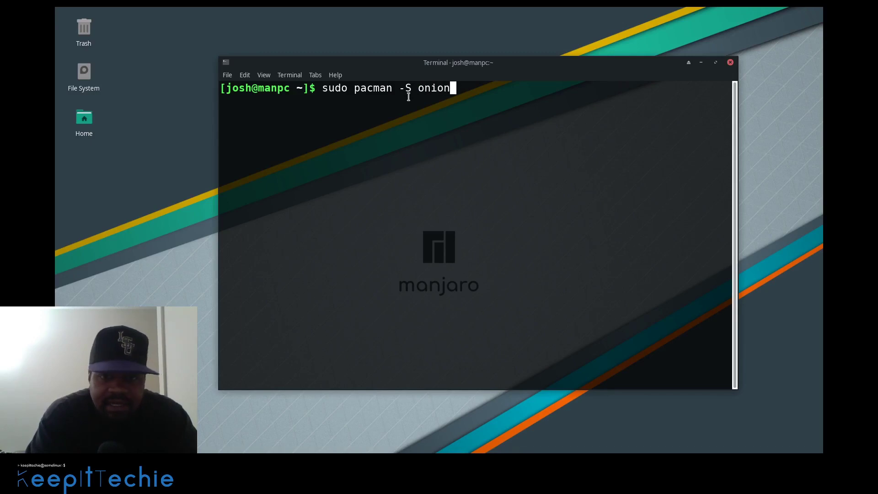
{"action": "type", "text": "share"}
{"action": "key", "text": "Return"}
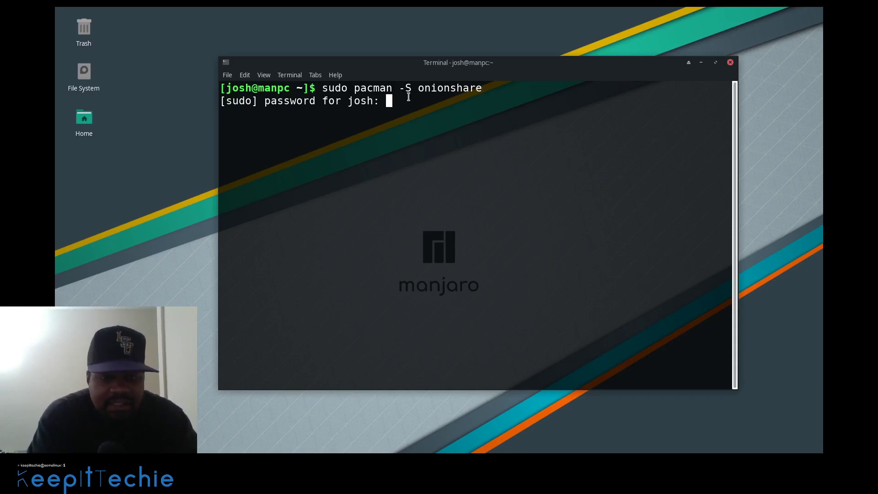
{"action": "key", "text": "ctrl+c"}
Change the recalled command to 'sudo yay -S onionshare' and run it with the sudo password
{"action": "key", "text": "Up"}
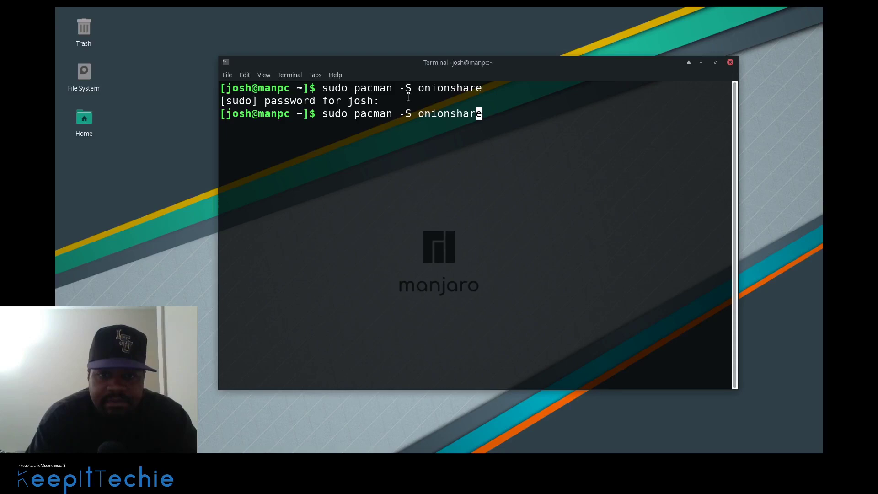
{"action": "key", "text": "Left"}
{"action": "key", "text": "Left"}
{"action": "key", "text": "Left"}
{"action": "key", "text": "Left"}
{"action": "key", "text": "Left"}
{"action": "key", "text": "Left"}
{"action": "key", "text": "Left"}
{"action": "key", "text": "Left"}
{"action": "key", "text": "Left"}
{"action": "key", "text": "Left"}
{"action": "key", "text": "Left"}
{"action": "key", "text": "Left"}
{"action": "key", "text": "Left"}
{"action": "key", "text": "Left"}
{"action": "key", "text": "Delete"}
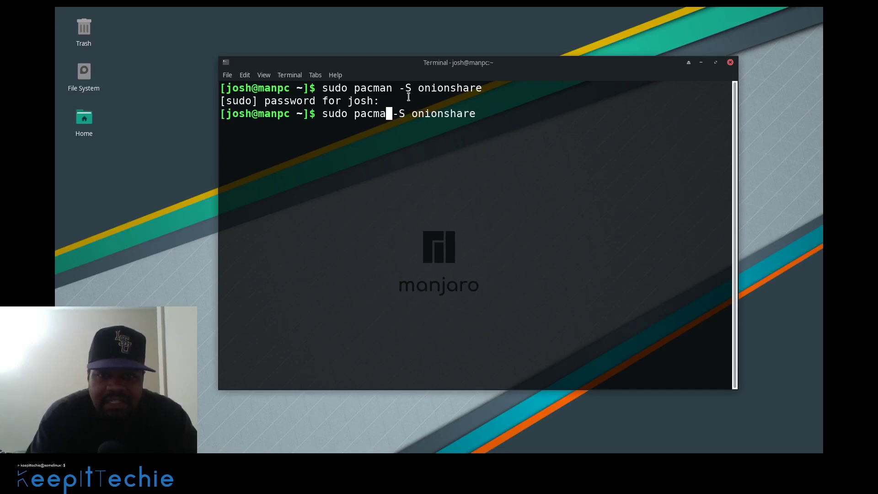
{"action": "key", "text": "BackSpace"}
{"action": "key", "text": "BackSpace"}
{"action": "key", "text": "BackSpace"}
{"action": "key", "text": "BackSpace"}
{"action": "key", "text": "BackSpace"}
{"action": "type", "text": "yay"}
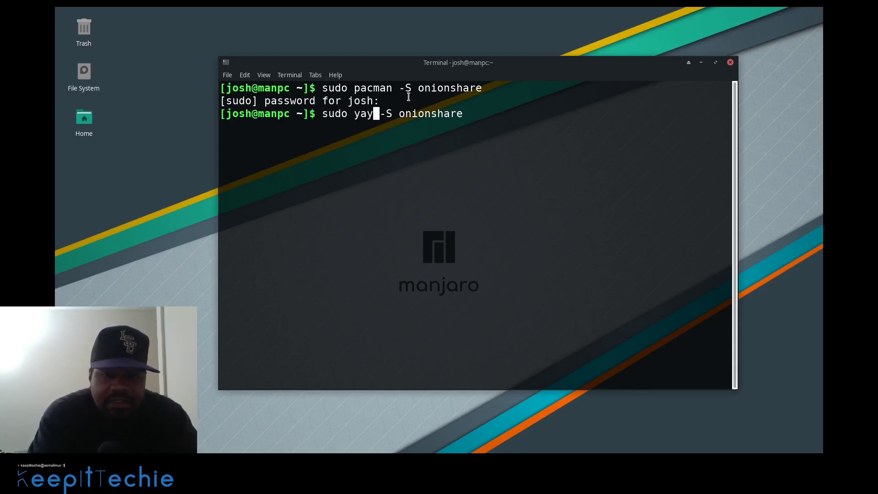
{"action": "key", "text": "Return"}
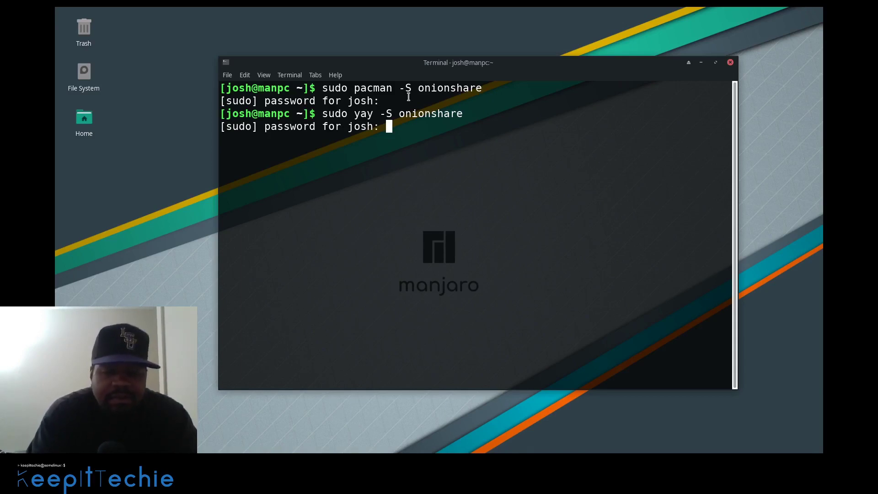
{"action": "key", "text": "Return"}
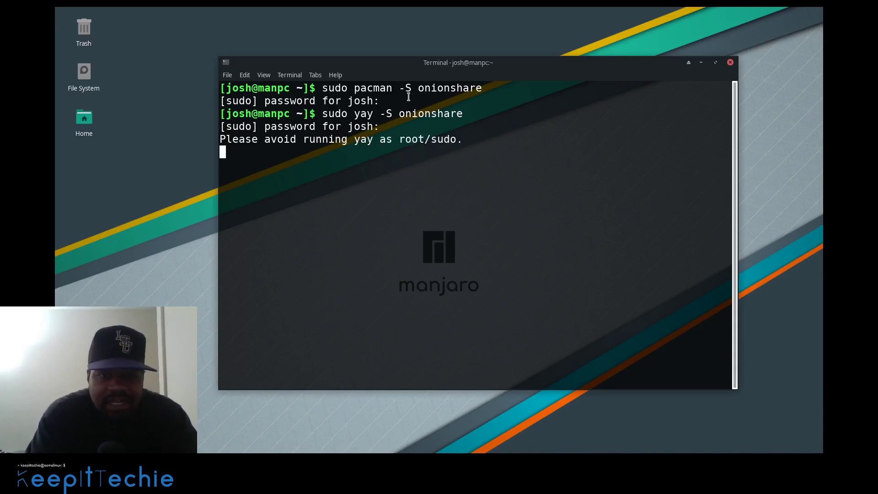
Accept the install of onionshare's 18 packages, review the output, and exit the terminal
{"action": "key", "text": "Return"}
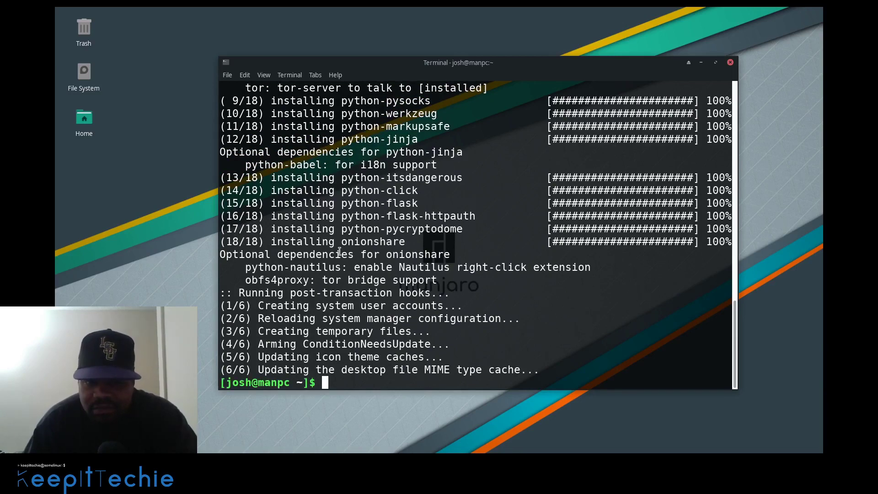
{"action": "scroll", "coordinate": [412, 292], "scroll_direction": "up", "scroll_amount": 5}
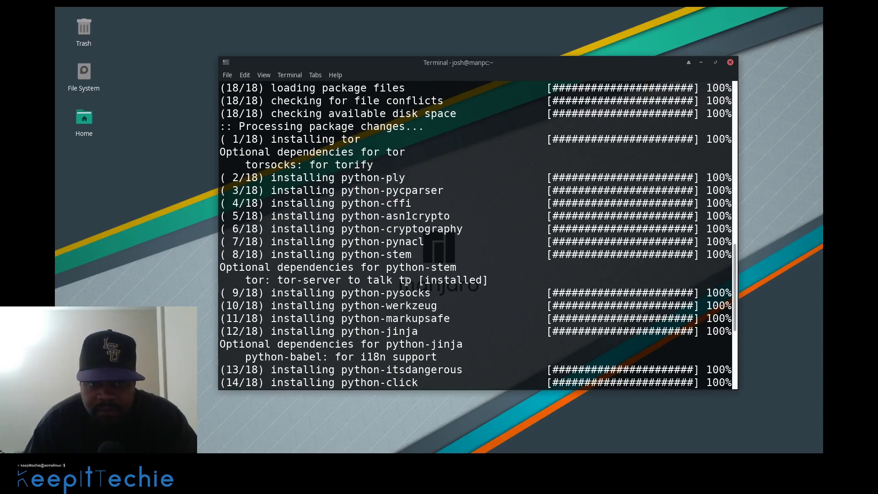
{"action": "scroll", "coordinate": [406, 281], "scroll_direction": "up", "scroll_amount": 5}
{"action": "scroll", "coordinate": [404, 281], "scroll_direction": "up", "scroll_amount": 5}
{"action": "scroll", "coordinate": [386, 270], "scroll_direction": "down", "scroll_amount": 4}
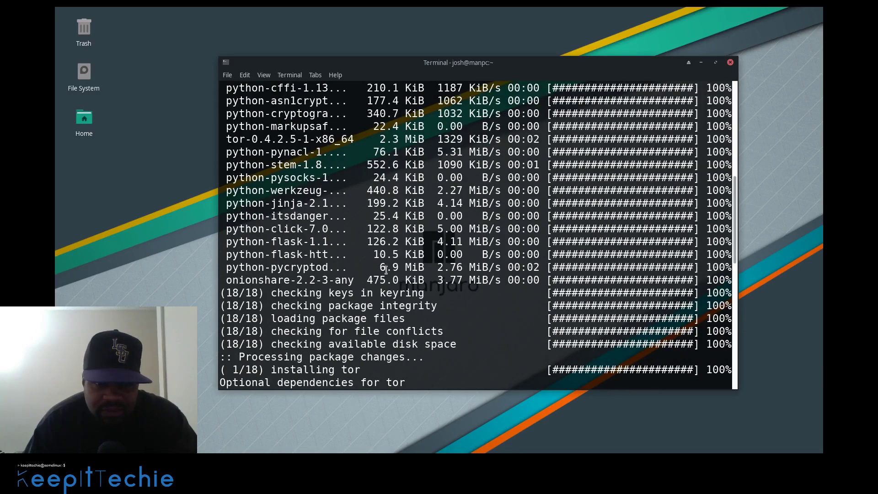
{"action": "scroll", "coordinate": [374, 262], "scroll_direction": "down", "scroll_amount": 10}
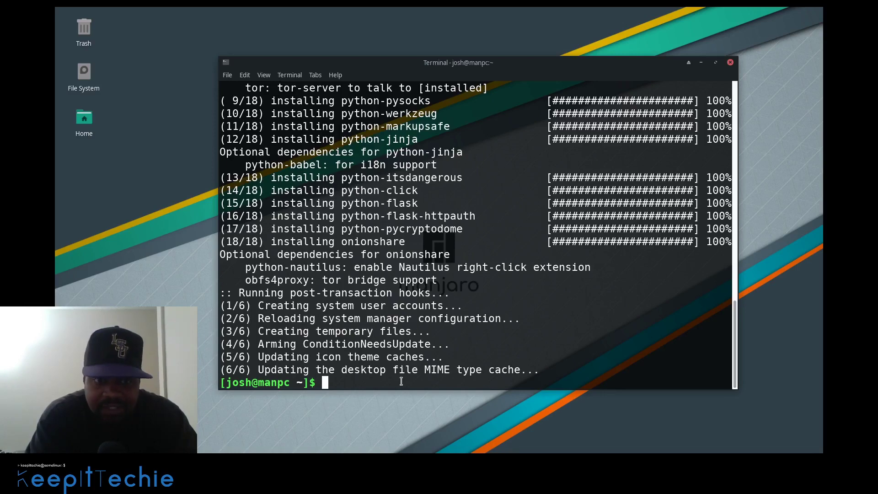
{"action": "type", "text": "exit"}
{"action": "key", "text": "Return"}
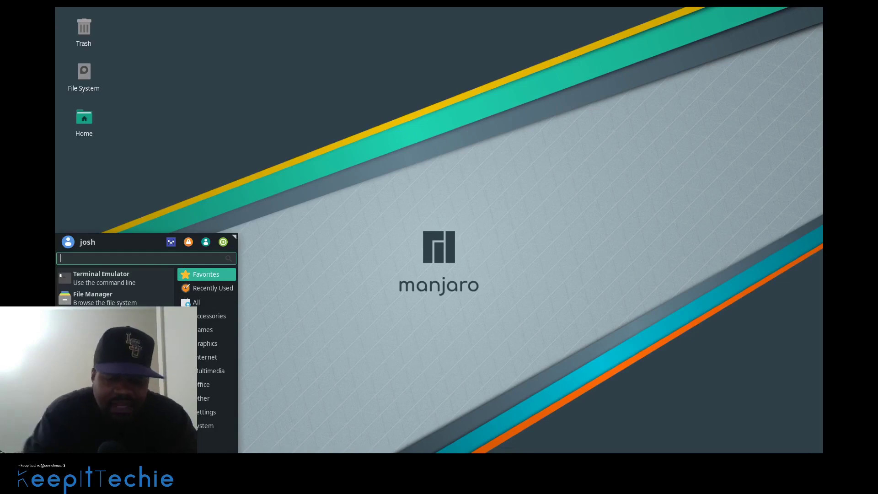
Search the applications menu for 'onion' and launch OnionShare, letting it connect to Tor
{"action": "type", "text": "onion"}
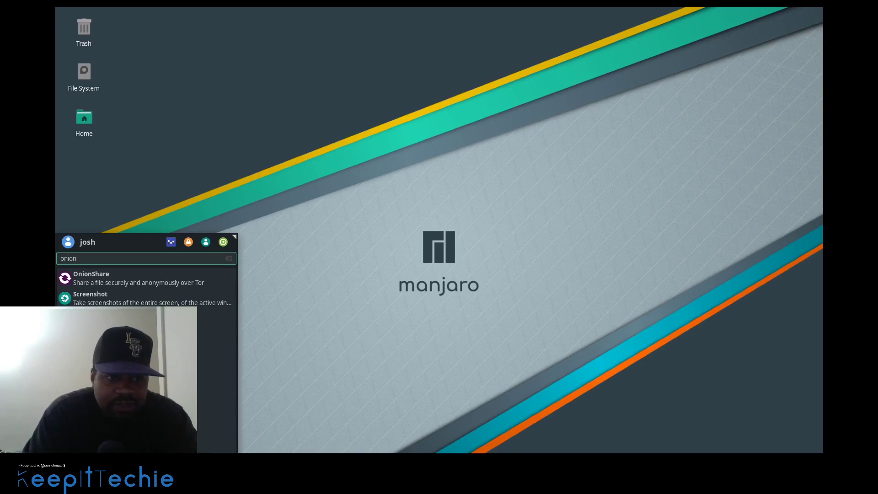
{"action": "key", "text": "Down"}
{"action": "key", "text": "Up"}
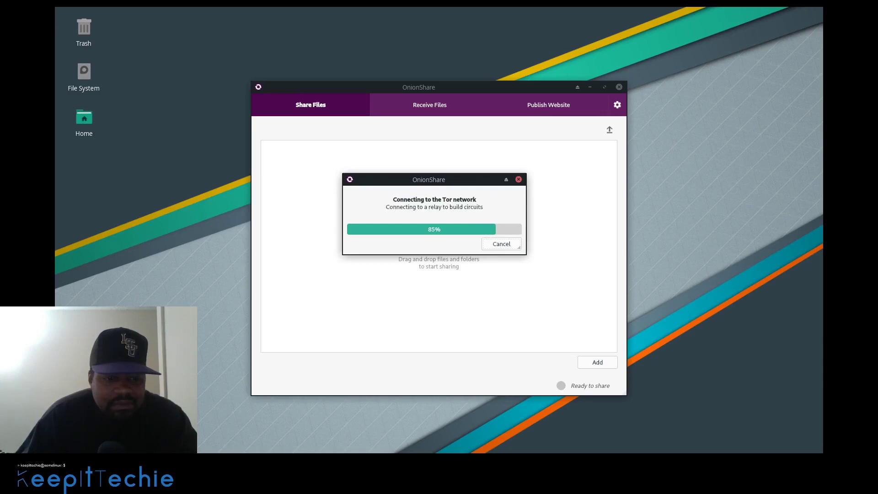
{"action": "key", "text": "super"}
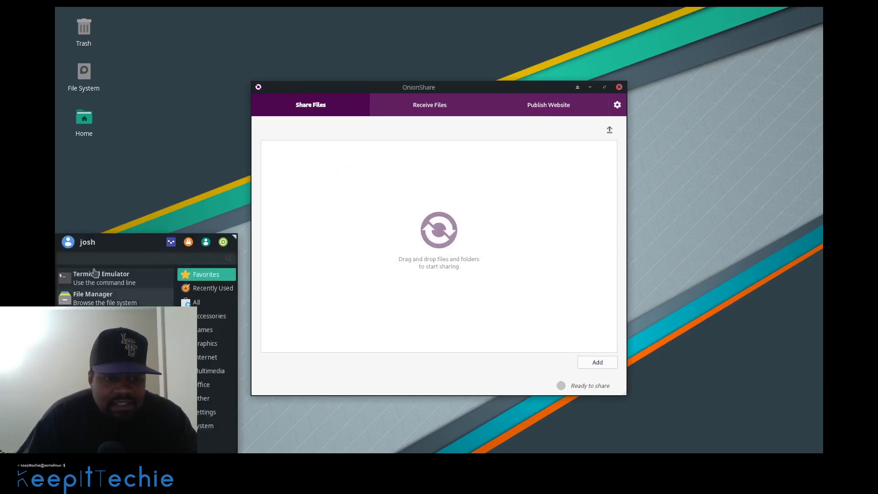
Create an empty file named secretfile.txt in the Documents folder with the file manager
{"action": "left_click", "coordinate": [307, 249]}
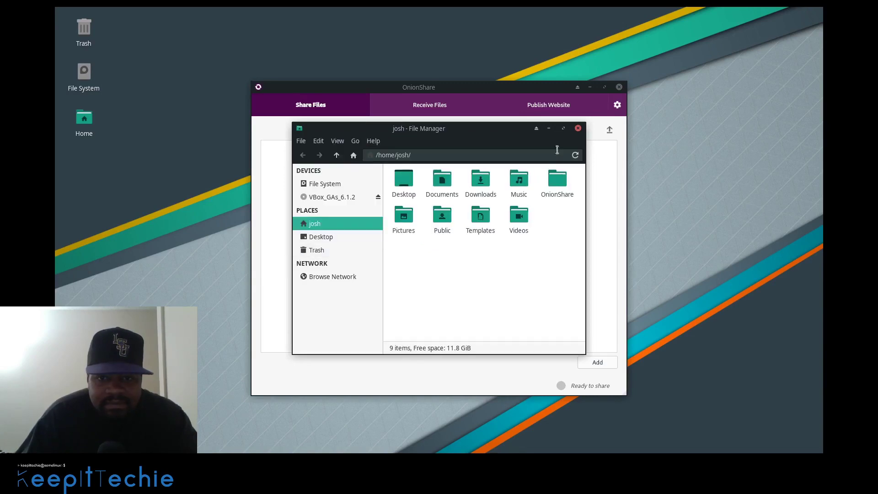
{"action": "double_click", "coordinate": [442, 179]}
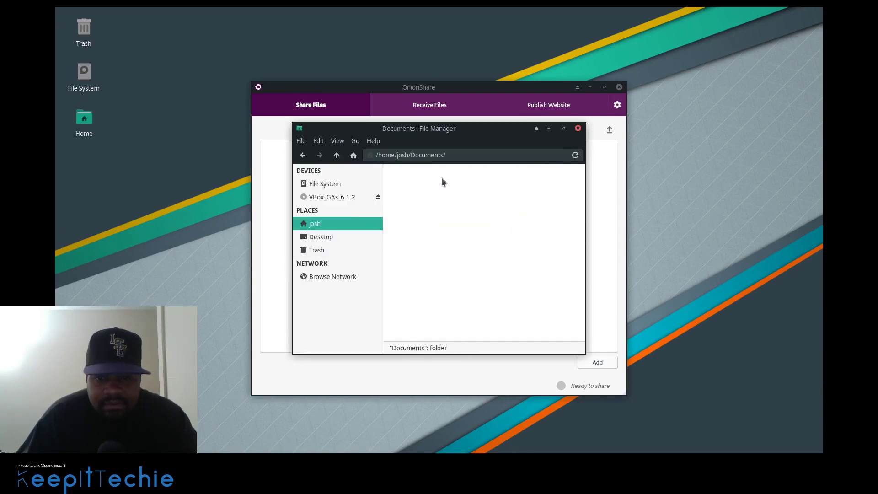
{"action": "right_click", "coordinate": [443, 201]}
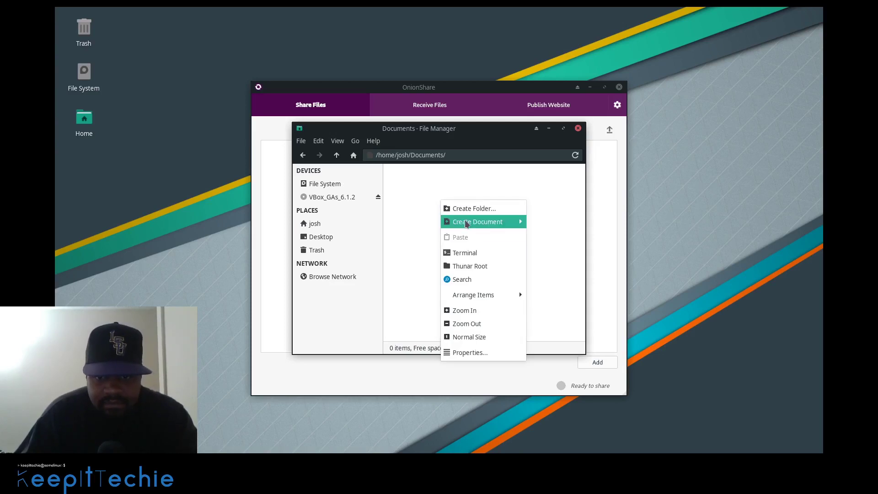
{"action": "mouse_move", "coordinate": [502, 221]}
{"action": "left_click", "coordinate": [551, 237]}
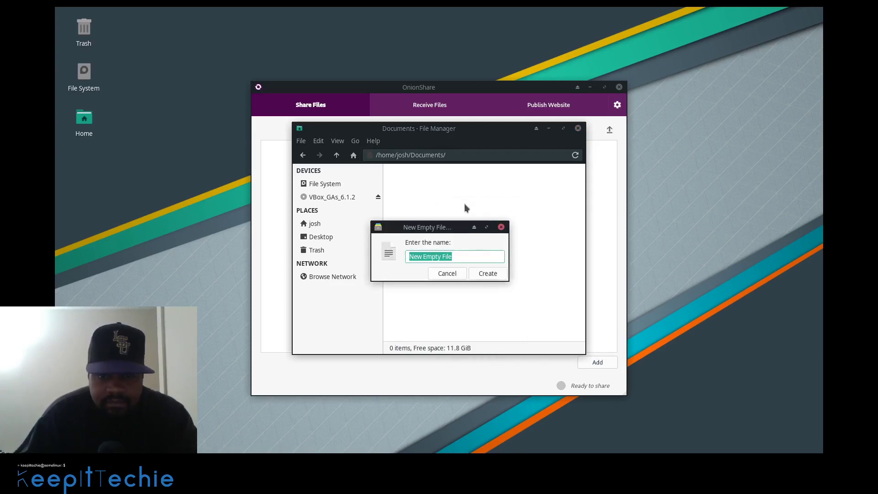
{"action": "type", "text": "secr"}
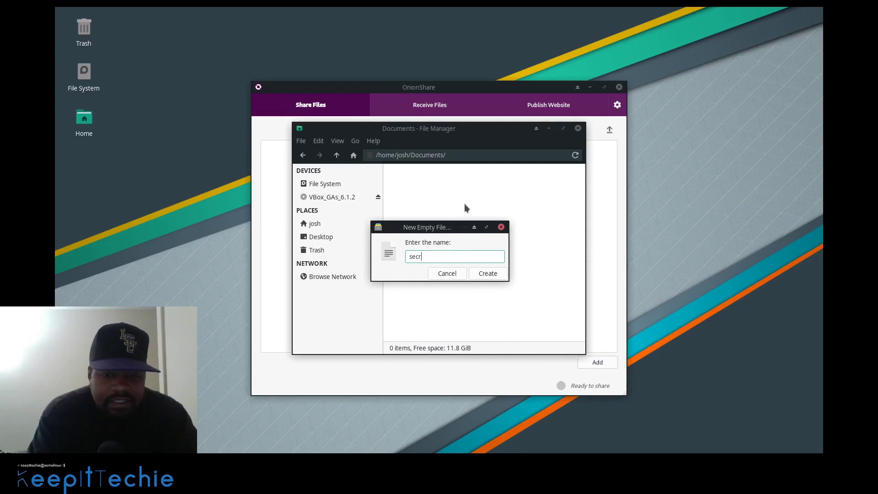
{"action": "type", "text": "etfil"}
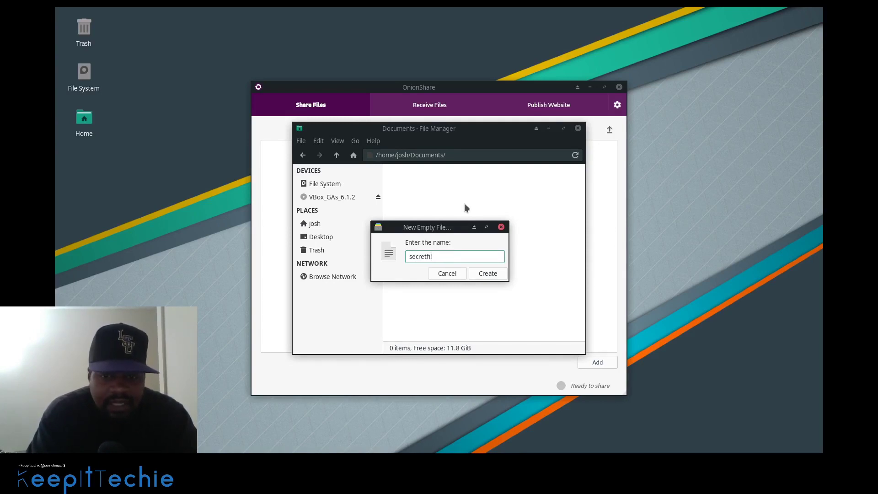
{"action": "type", "text": "e."}
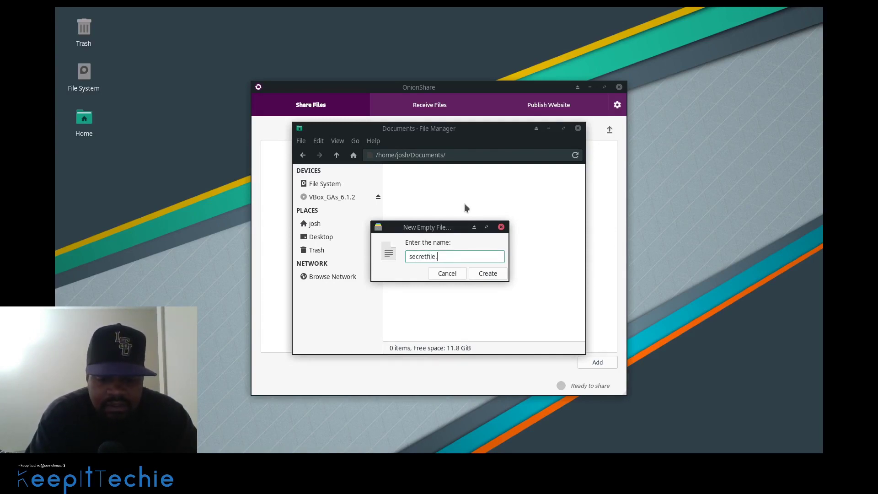
{"action": "type", "text": "txt"}
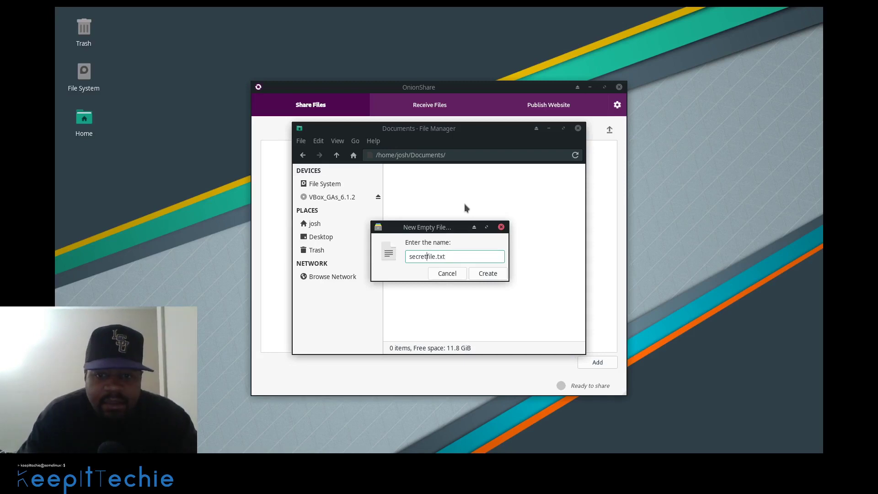
{"action": "key", "text": "Return"}
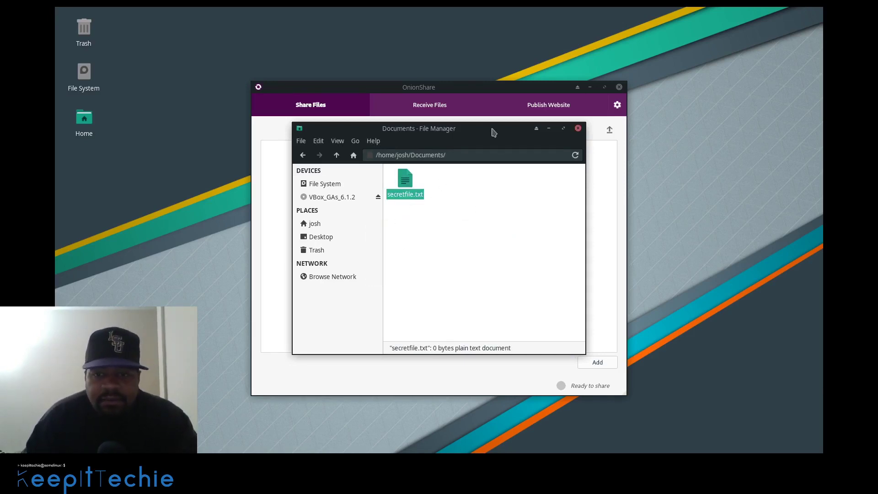
Drag secretfile.txt into OnionShare's Share Files list
{"action": "left_click_drag", "start_coordinate": [491, 129], "coordinate": [299, 158]}
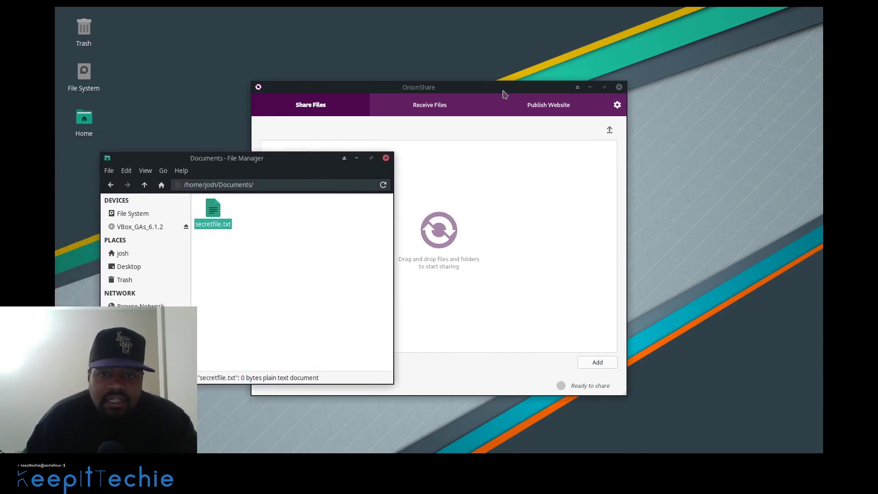
{"action": "left_click", "coordinate": [503, 92]}
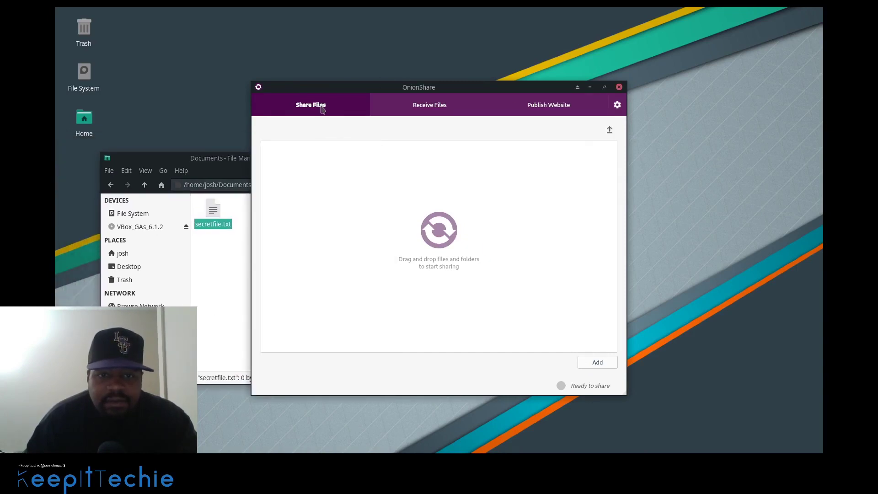
{"action": "left_click_drag", "start_coordinate": [224, 224], "coordinate": [441, 238]}
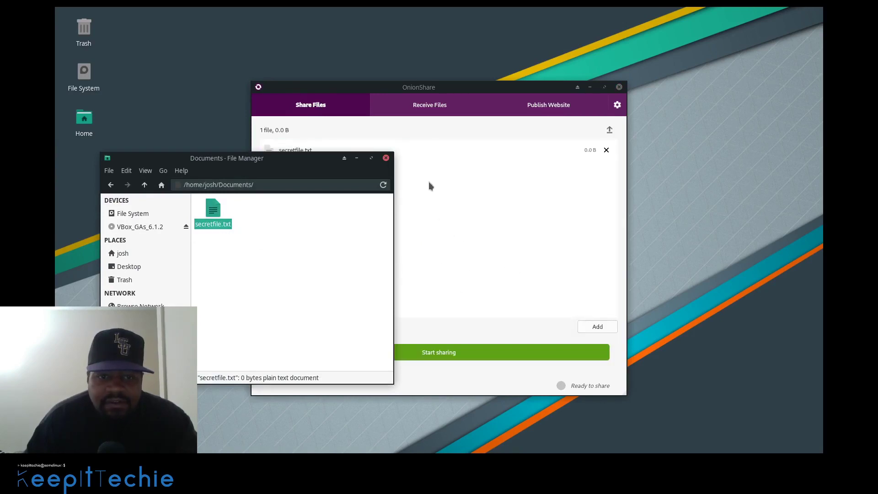
{"action": "left_click", "coordinate": [473, 92]}
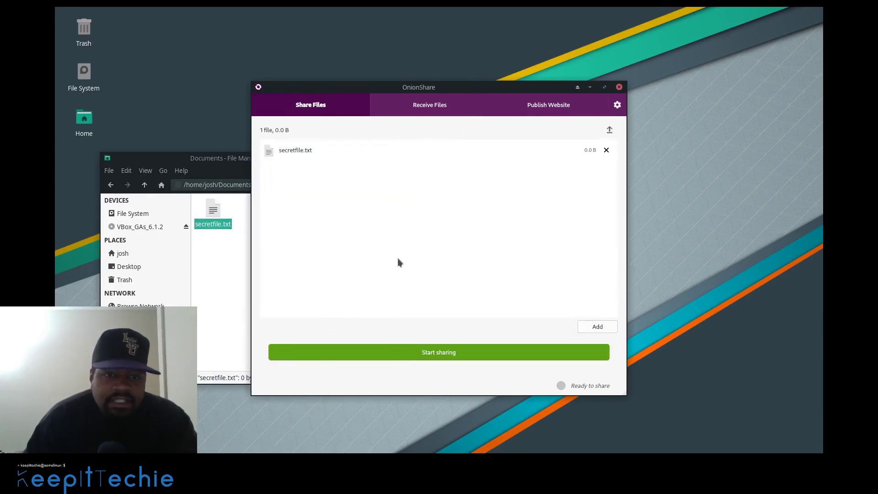
Create a new folder named SecretFolder in Documents
{"action": "right_click", "coordinate": [218, 273]}
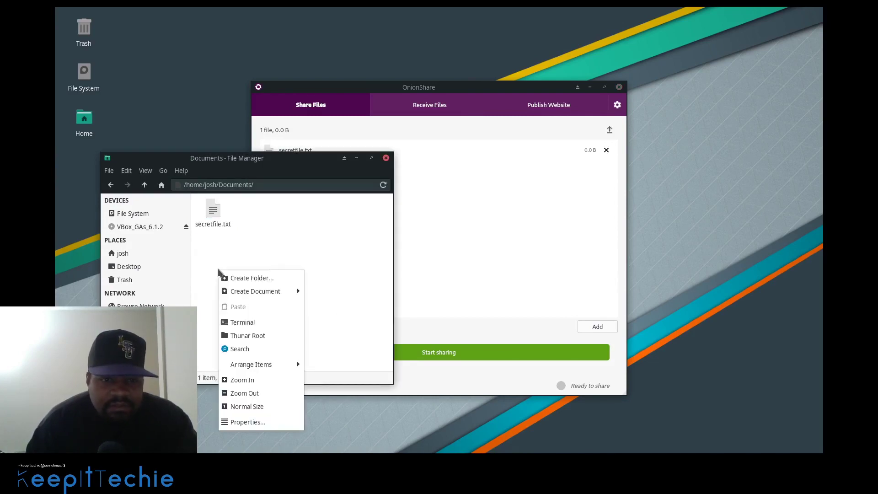
{"action": "left_click", "coordinate": [252, 278]}
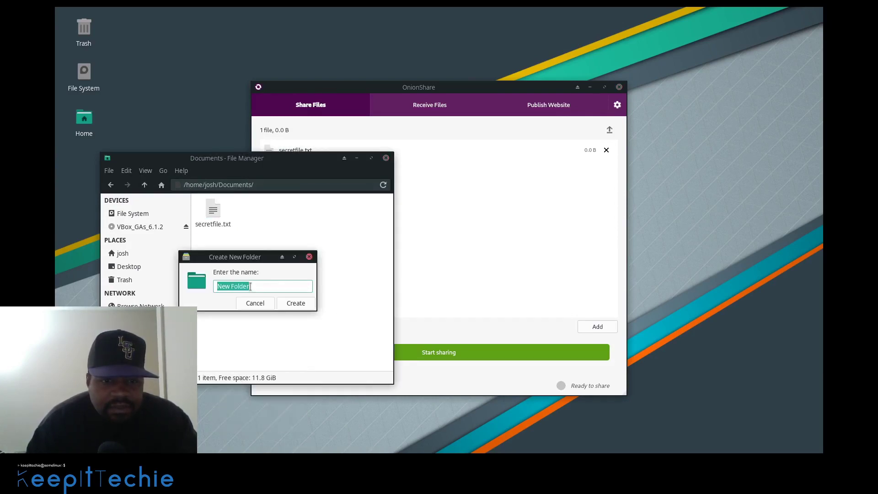
{"action": "type", "text": "S"}
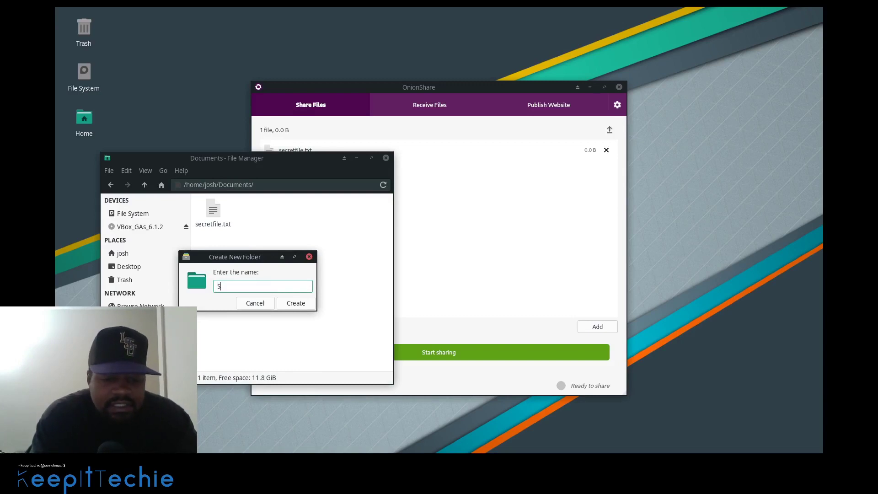
{"action": "type", "text": "ecretFolder"}
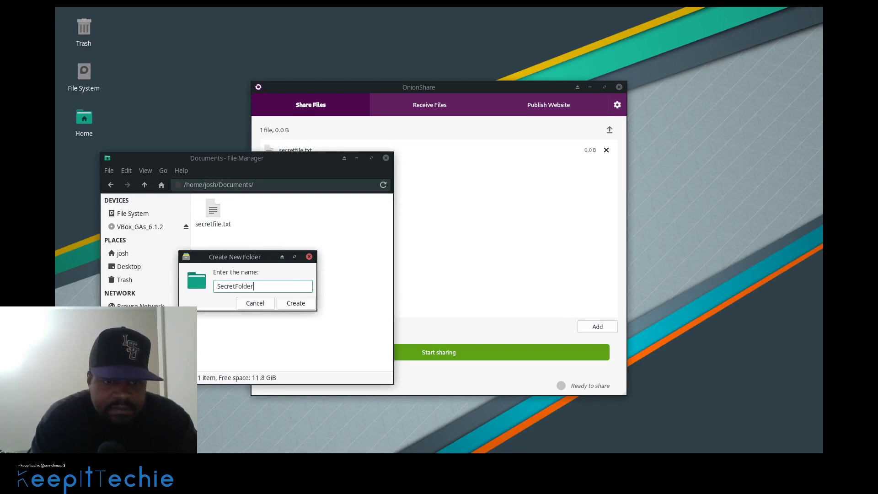
{"action": "key", "text": "Return"}
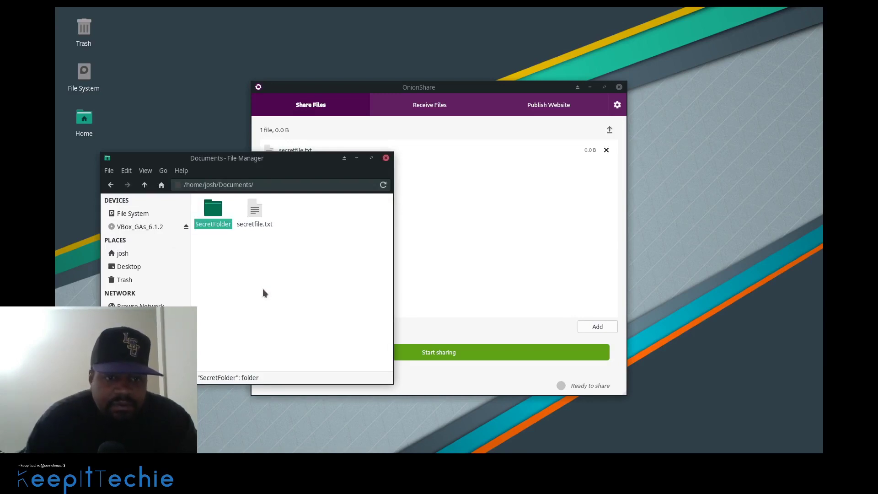
Copy secretfile.txt and paste the copy into the empty SecretFolder
{"action": "right_click", "coordinate": [254, 212]}
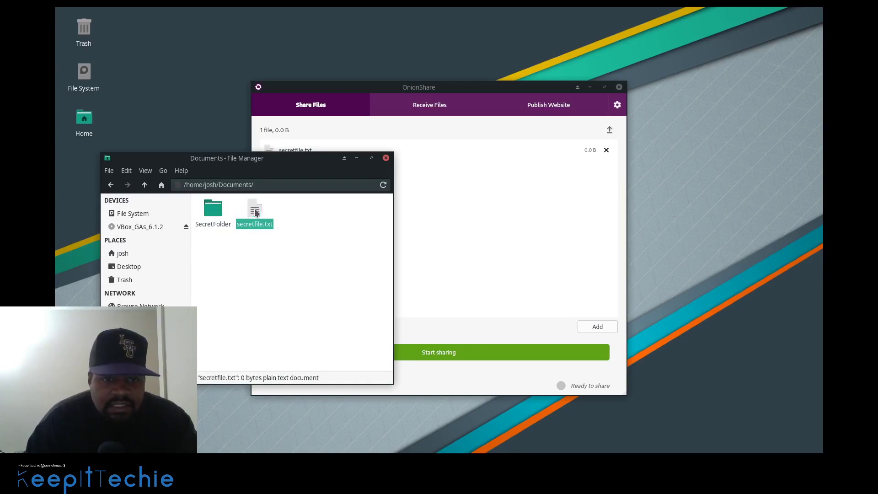
{"action": "left_click", "coordinate": [281, 277]}
{"action": "double_click", "coordinate": [216, 219]}
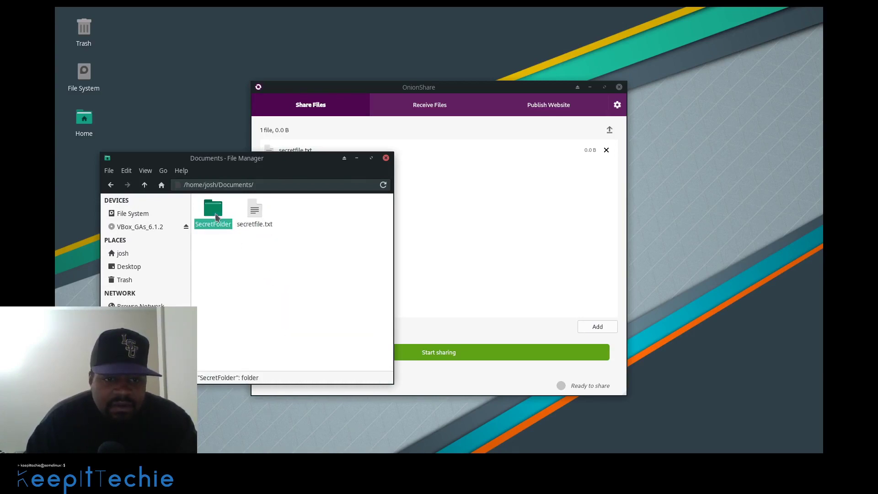
{"action": "right_click", "coordinate": [238, 250]}
{"action": "left_click", "coordinate": [261, 283]}
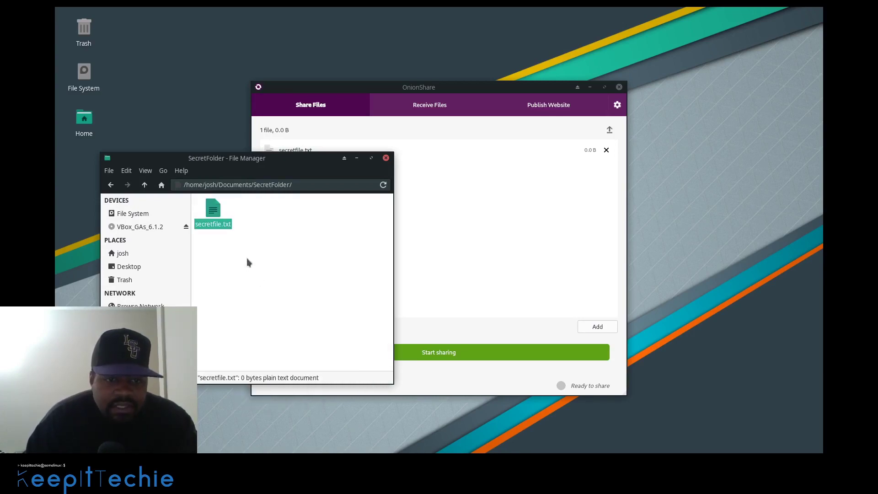
Back in Documents, drag SecretFolder into OnionShare's share list beside secretfile.txt
{"action": "left_click", "coordinate": [144, 185]}
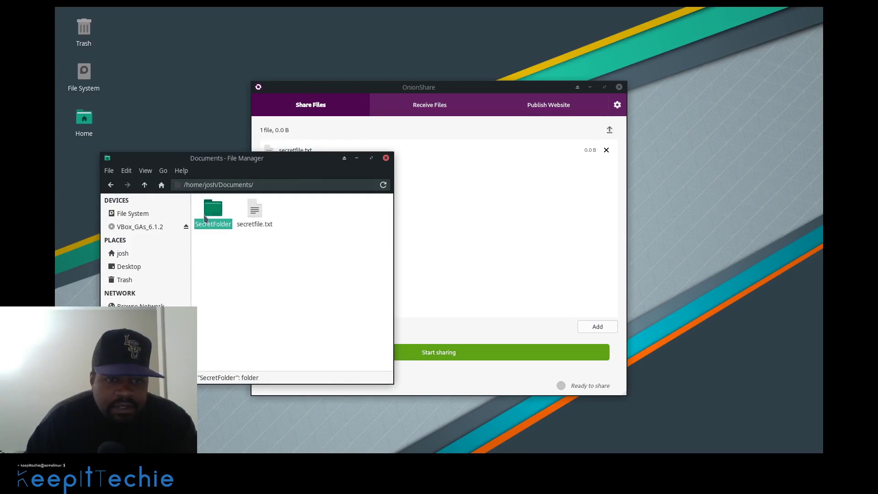
{"action": "left_click_drag", "start_coordinate": [217, 213], "coordinate": [479, 248]}
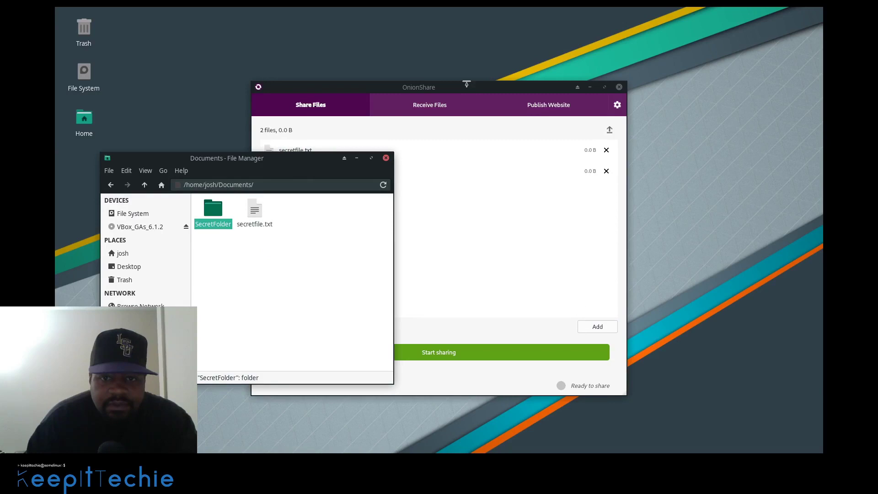
{"action": "left_click", "coordinate": [466, 88]}
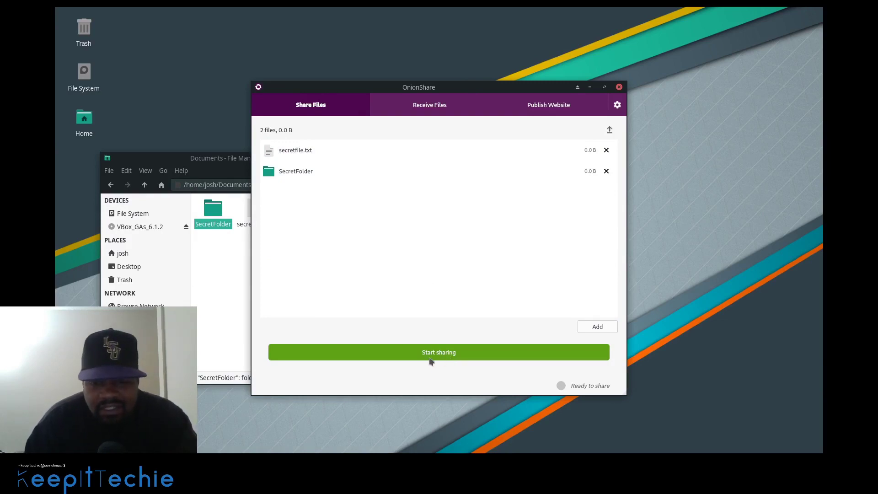
Start sharing secretfile.txt and SecretFolder over Tor and copy the generated onion address
{"action": "left_click", "coordinate": [443, 356]}
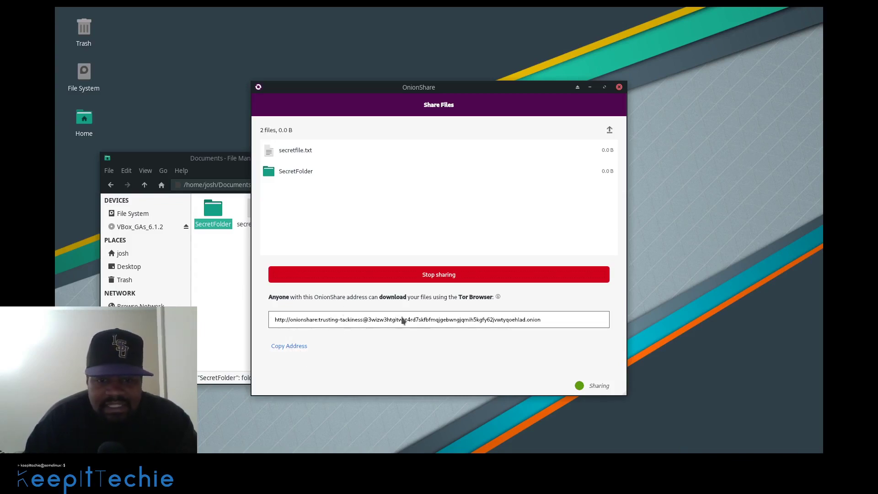
{"action": "left_click", "coordinate": [294, 355]}
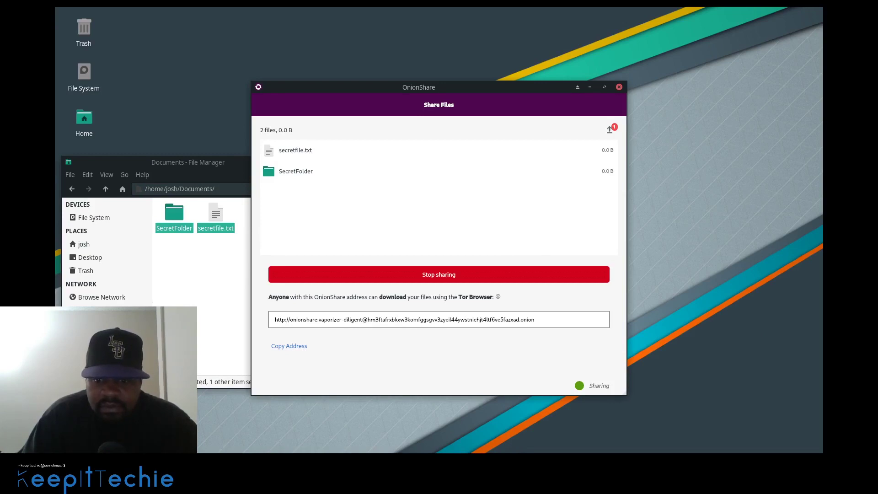
Leave the VM's full-screen view and open a new Brave private window with Tor
{"action": "key", "text": "Control_R+f"}
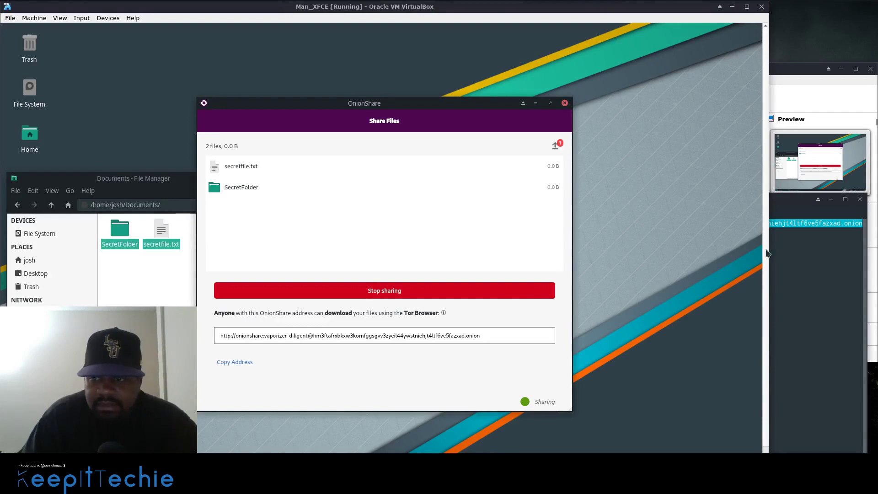
{"action": "left_click", "coordinate": [807, 277]}
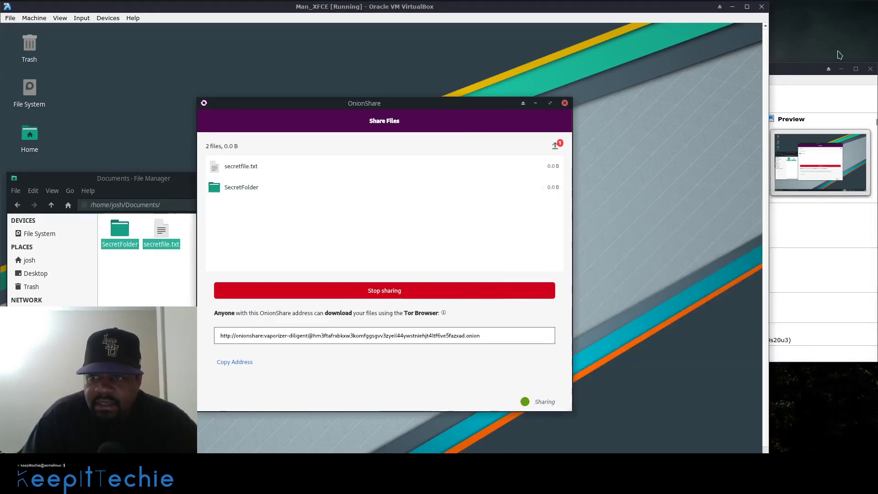
{"action": "mouse_move", "coordinate": [7, 10]}
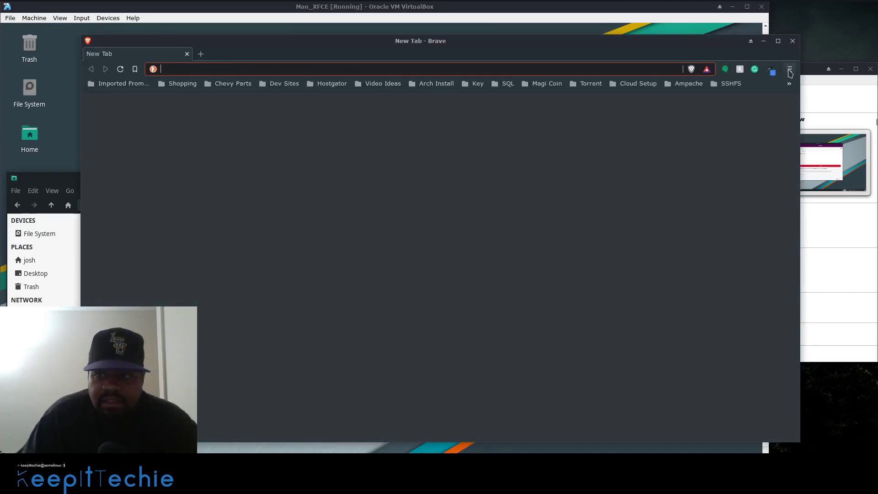
{"action": "left_click", "coordinate": [789, 69]}
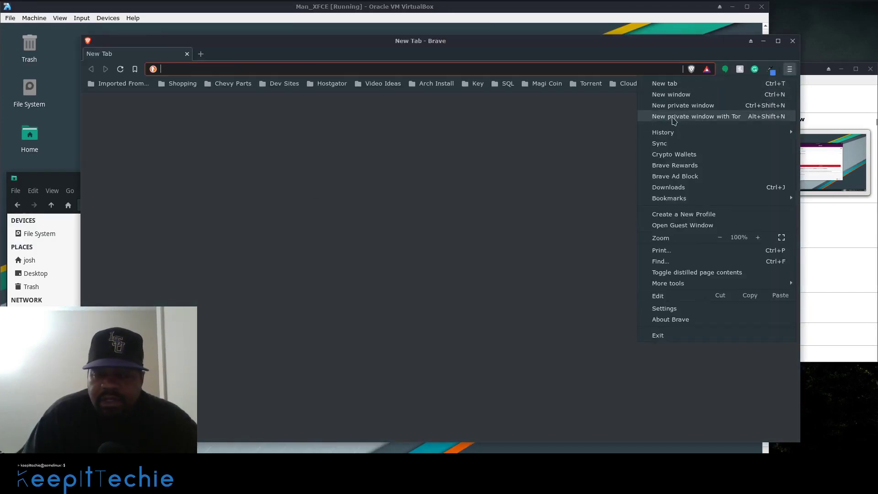
{"action": "left_click", "coordinate": [490, 51]}
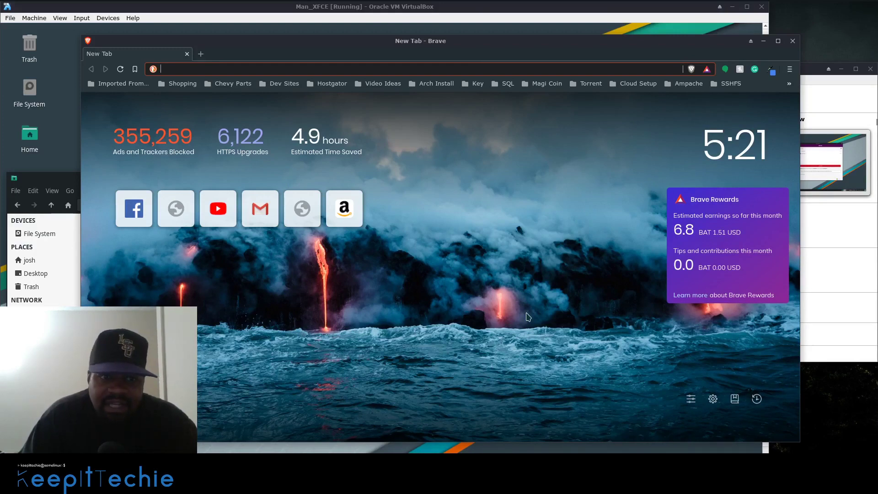
{"action": "left_click", "coordinate": [789, 70]}
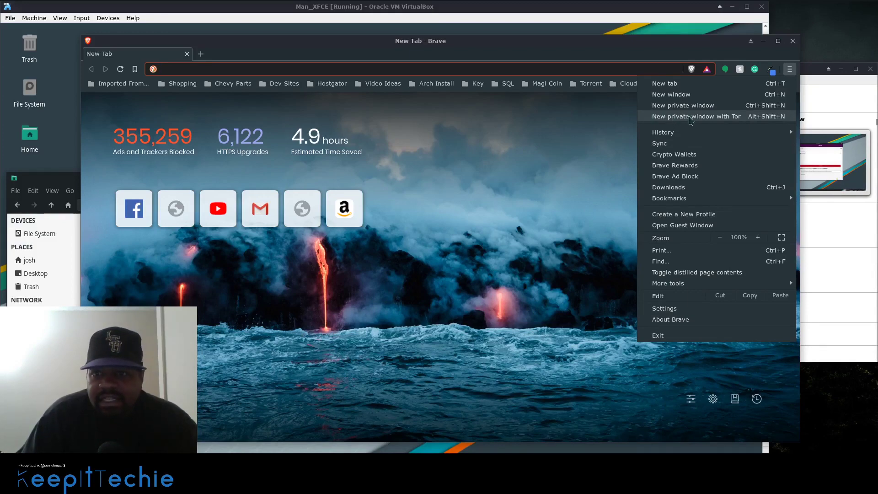
{"action": "left_click", "coordinate": [690, 120]}
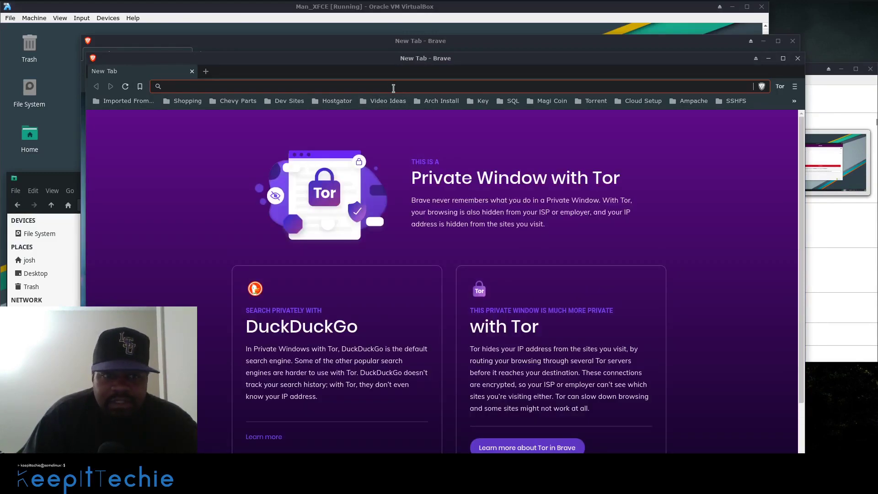
Paste the onion address into the Tor window's address bar and load the OnionShare page
{"action": "right_click", "coordinate": [393, 89]}
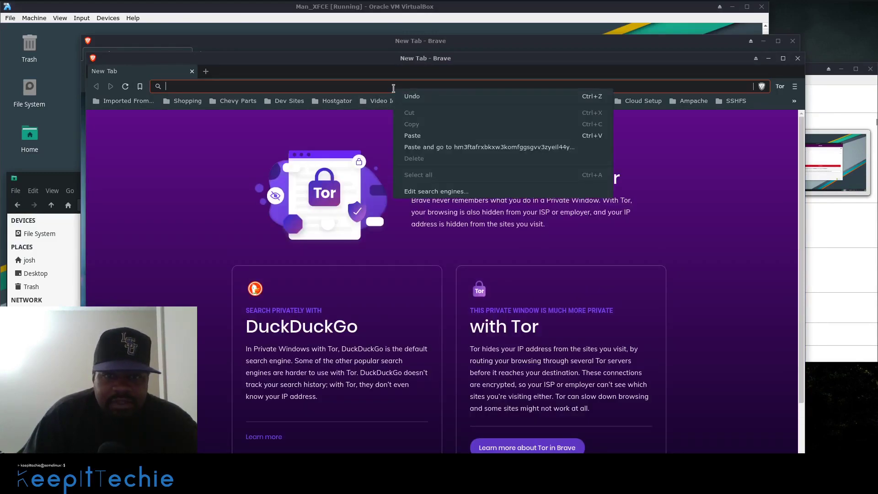
{"action": "left_click", "coordinate": [424, 148]}
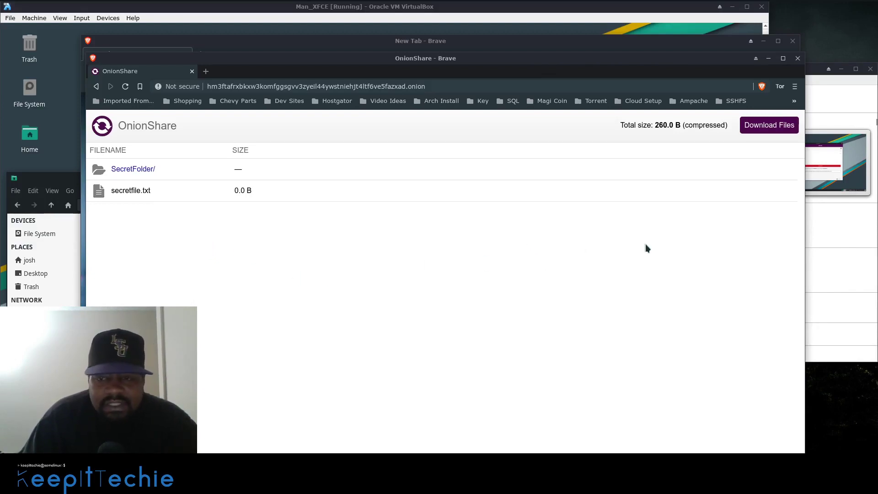
Stop sharing the files in OnionShare and switch to Receive Files mode
{"action": "left_click", "coordinate": [404, 31]}
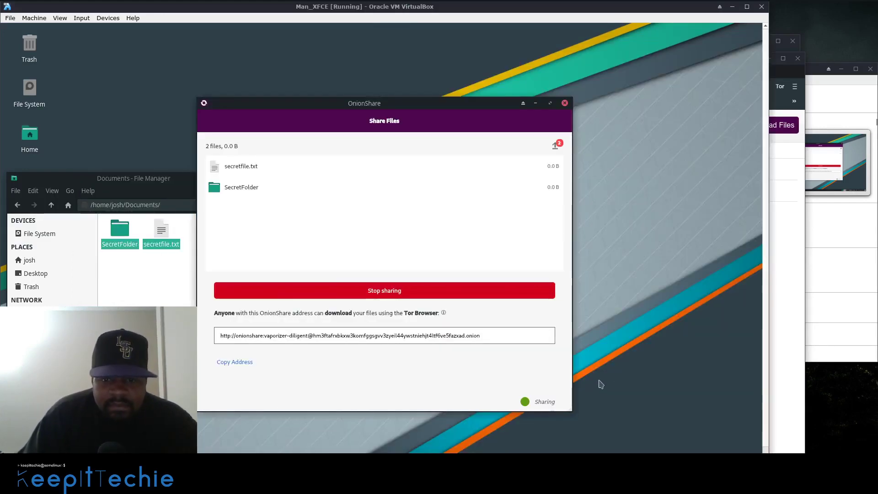
{"action": "left_click", "coordinate": [385, 289]}
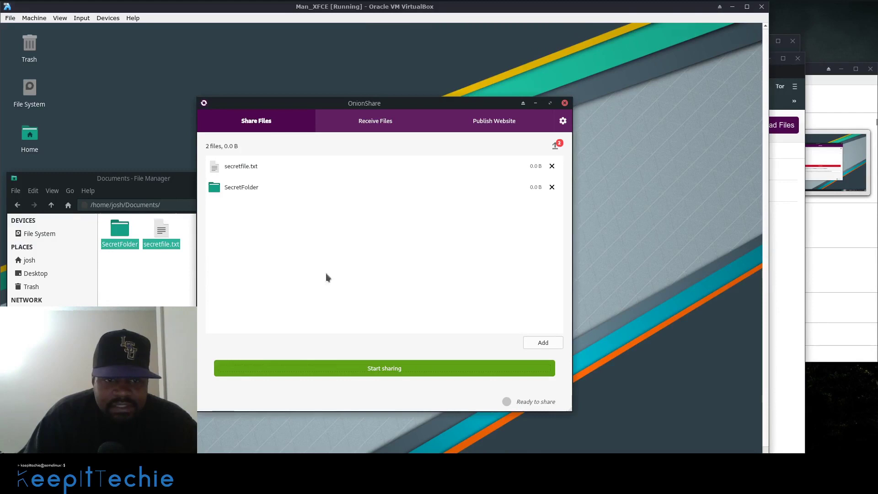
{"action": "left_click", "coordinate": [375, 122]}
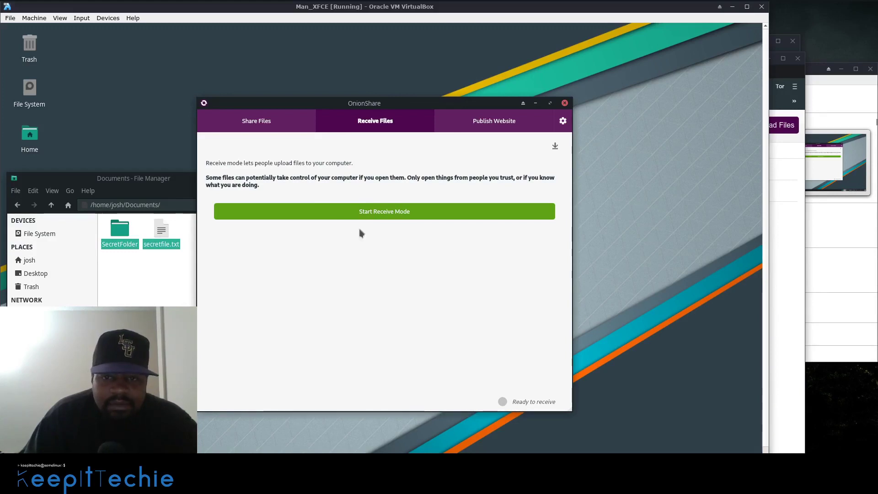
Switch OnionShare to the Publish Website tab, showing its empty drop area
{"action": "left_click", "coordinate": [498, 123]}
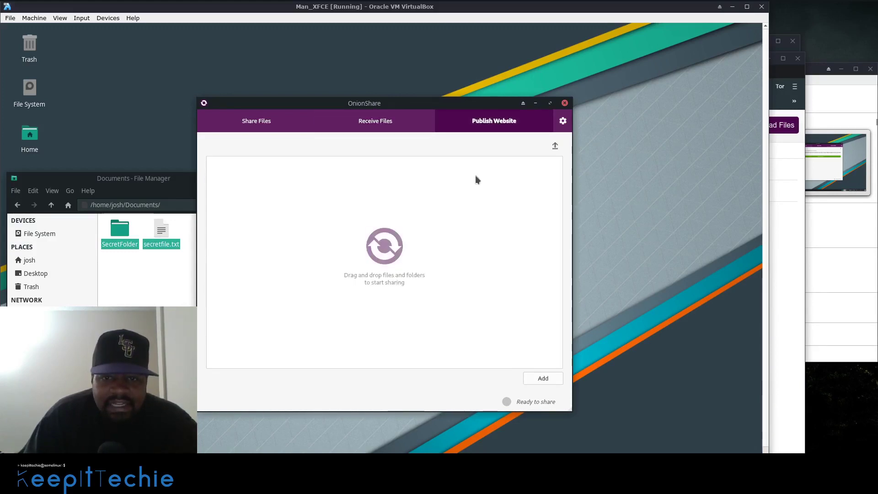